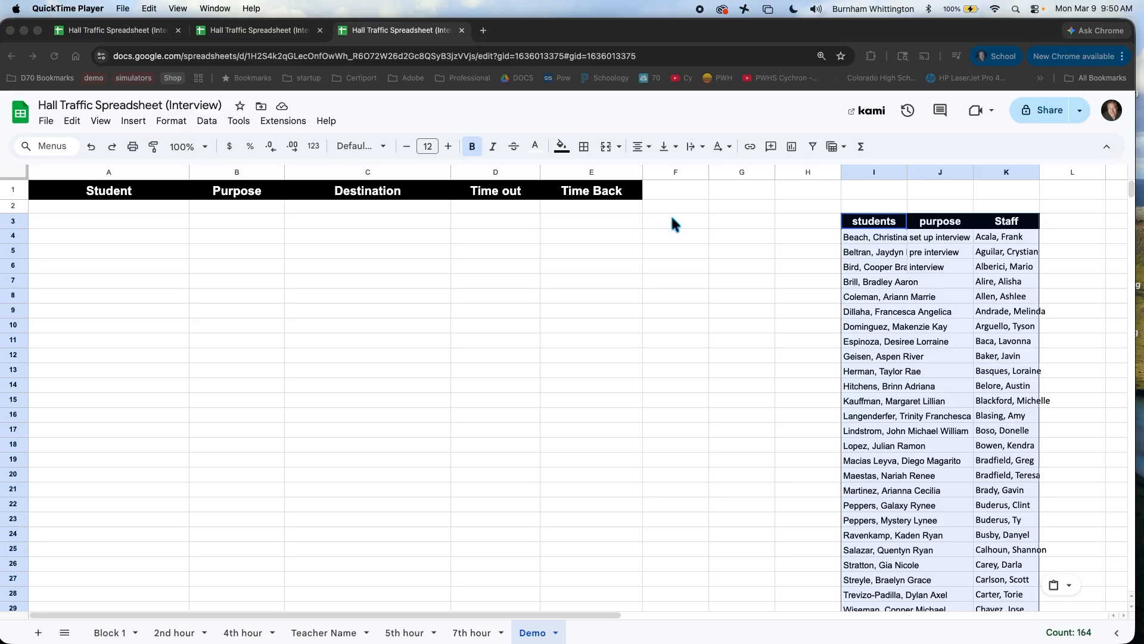
# Step: Widen roster columns I and J so full student names and purposes are visible
pyautogui.click(904, 167)
pyautogui.moveTo(907, 172); pyautogui.dragTo(950, 174)
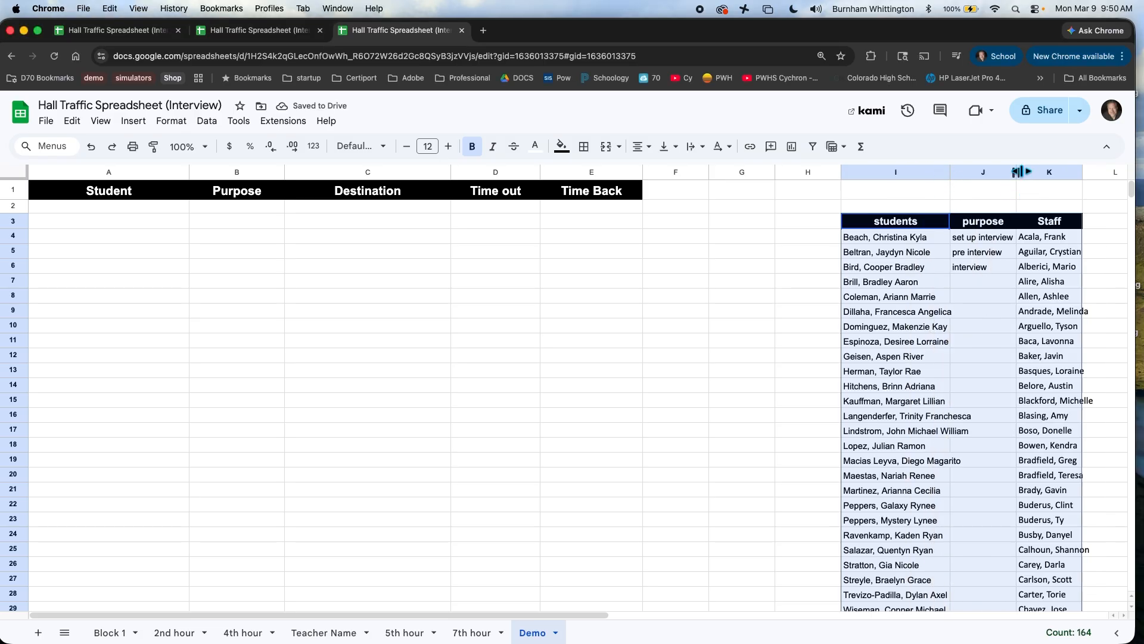
pyautogui.moveTo(1023, 172); pyautogui.dragTo(1056, 173)
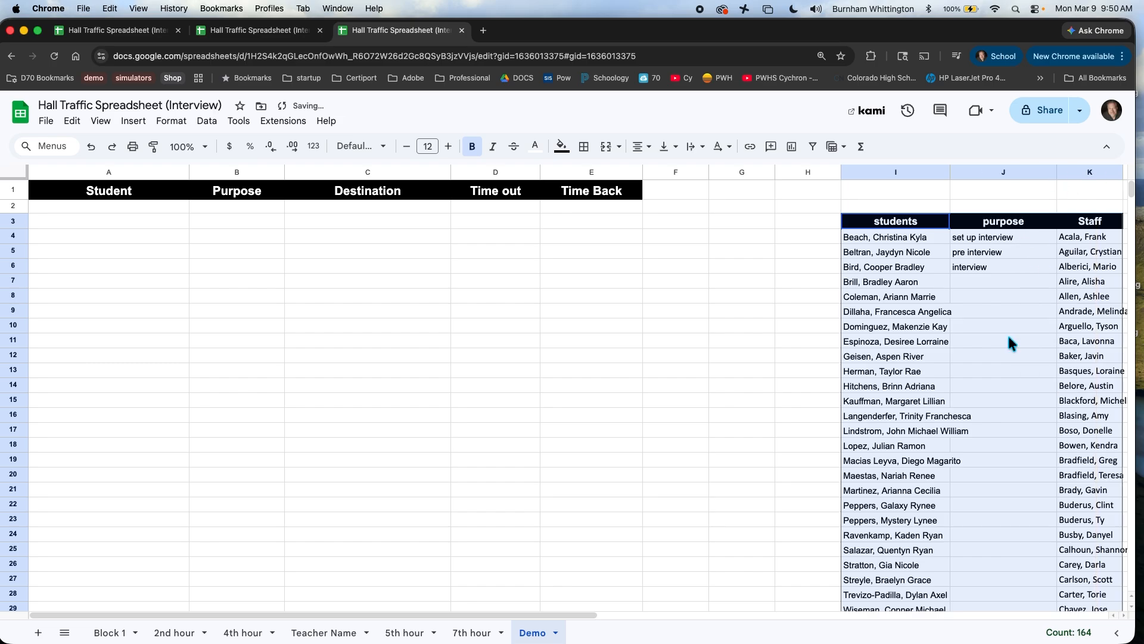
pyautogui.moveTo(550, 613); pyautogui.dragTo(735, 614)
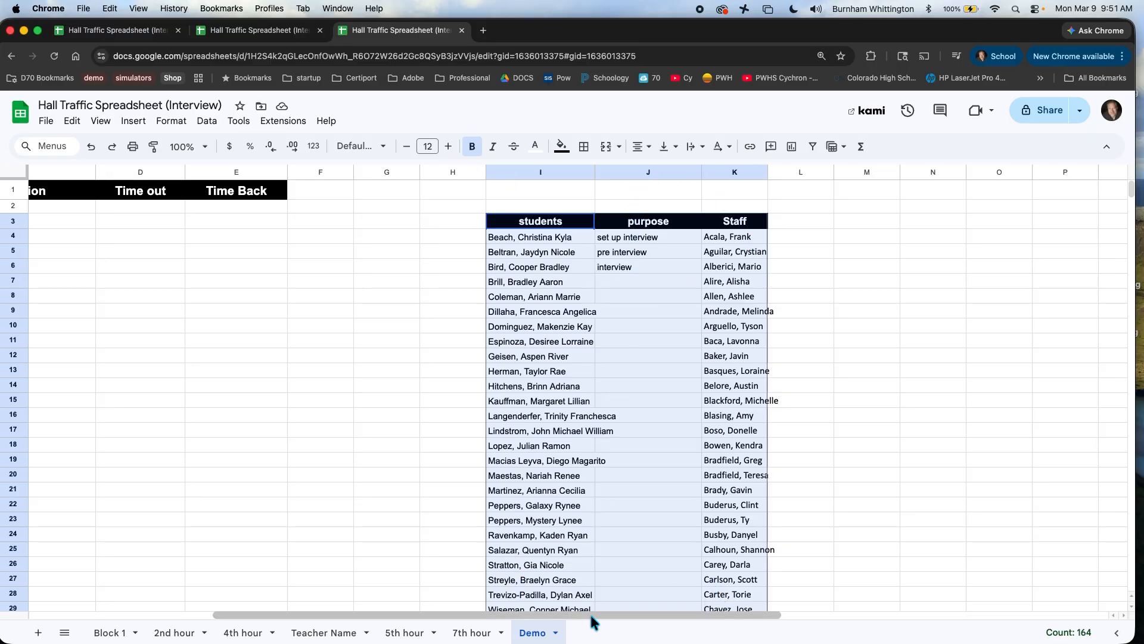
pyautogui.moveTo(591, 616); pyautogui.dragTo(272, 596)
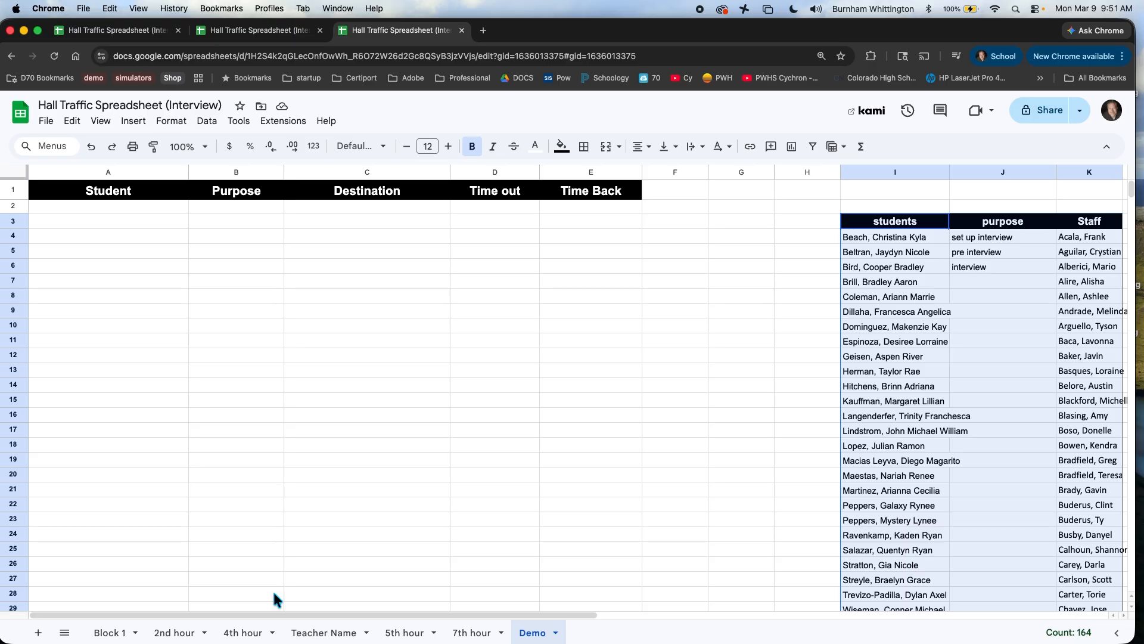
# Step: Clear the roster selection and select Student cells A2 through A100
pyautogui.click(896, 186)
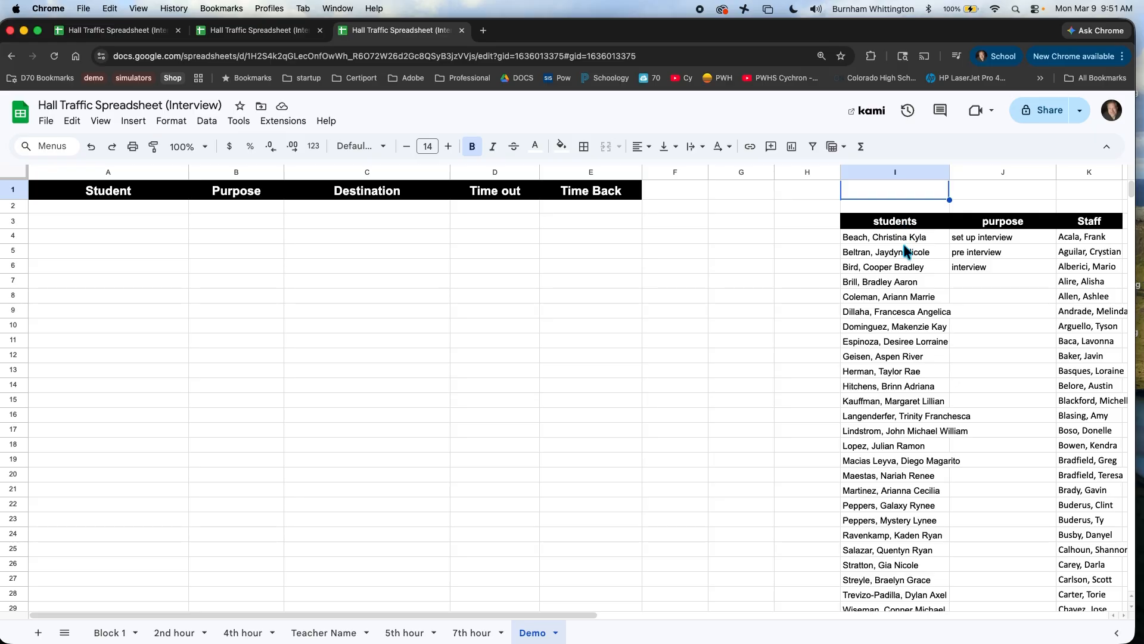
pyautogui.click(52, 208)
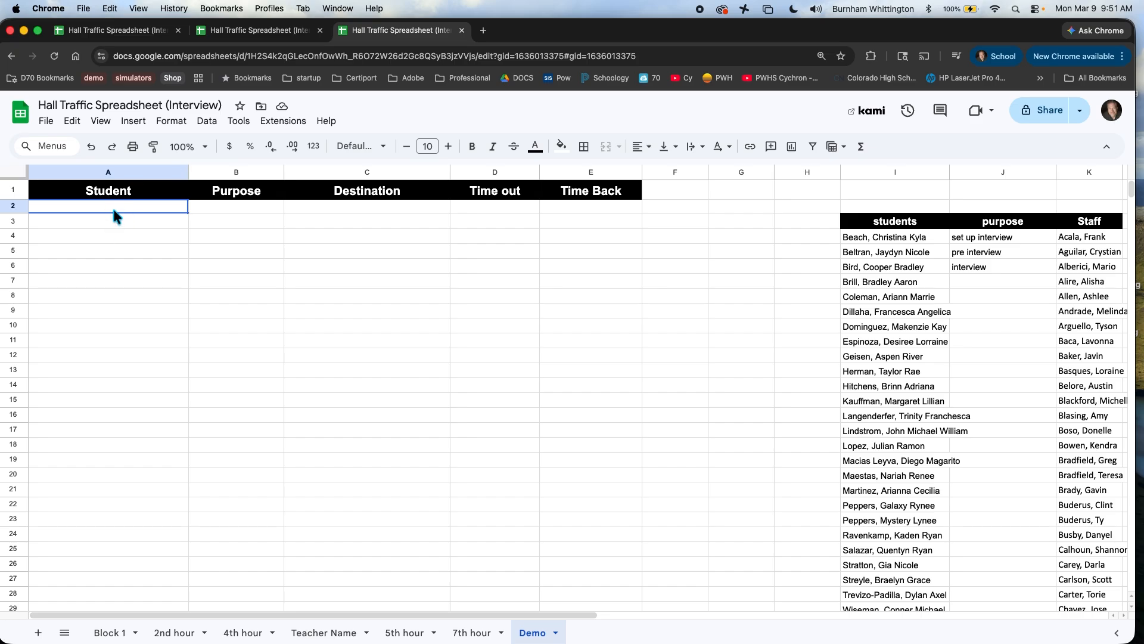
pyautogui.moveTo(112, 206); pyautogui.dragTo(105, 428)
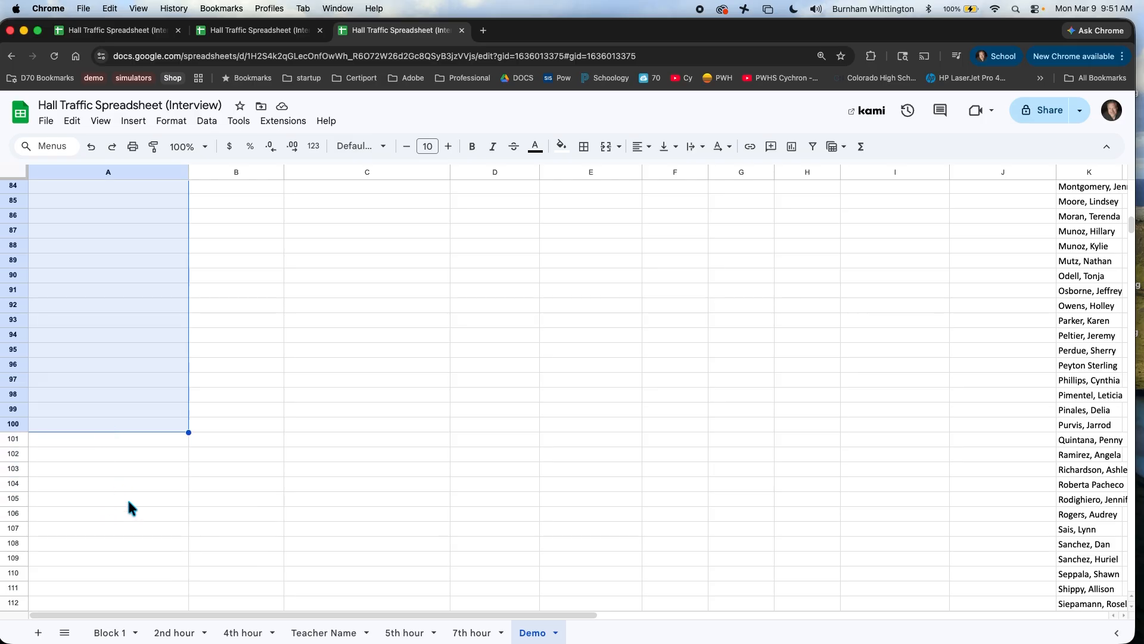
pyautogui.scroll(20, 238, 516)
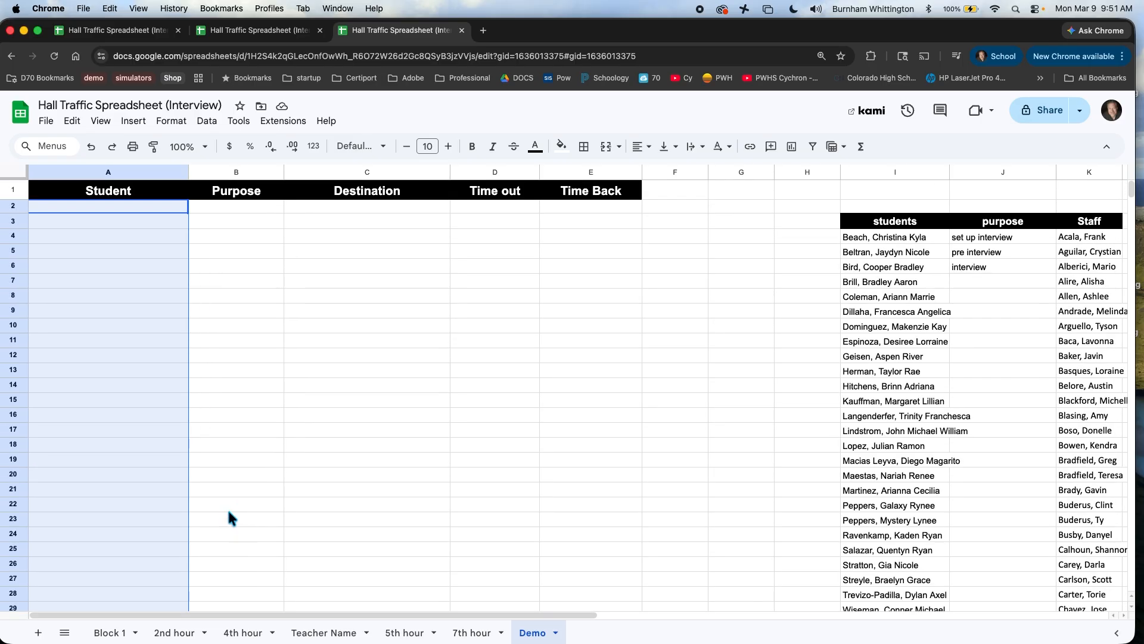
# Step: Insert dropdowns on A2:A100 using the Dropdown (from a range) criteria
pyautogui.click(134, 121)
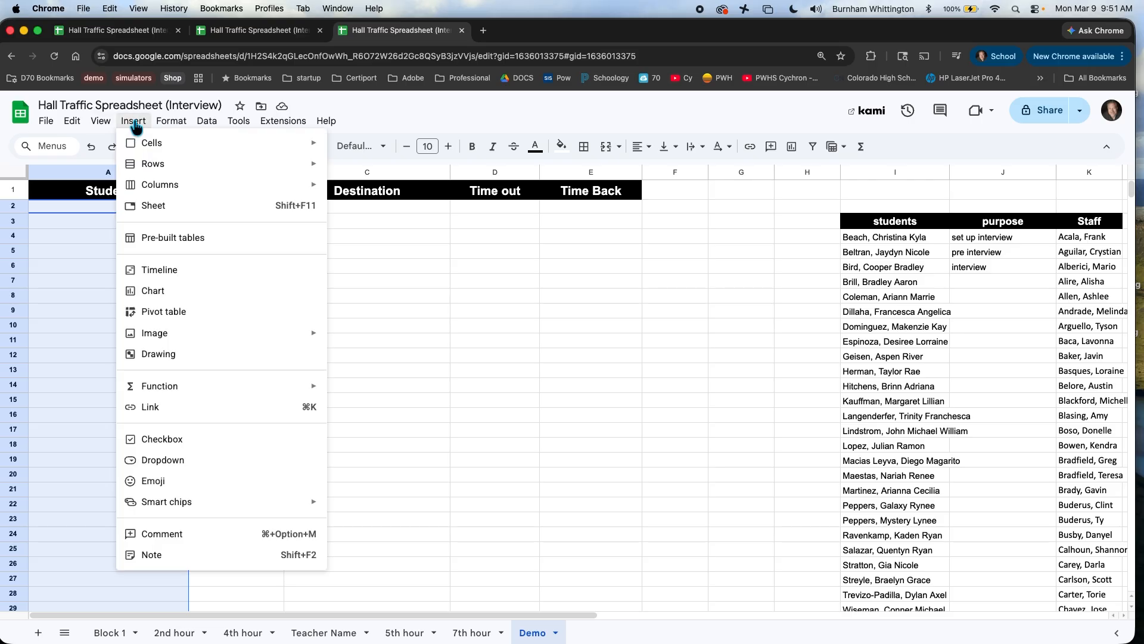
pyautogui.click(160, 459)
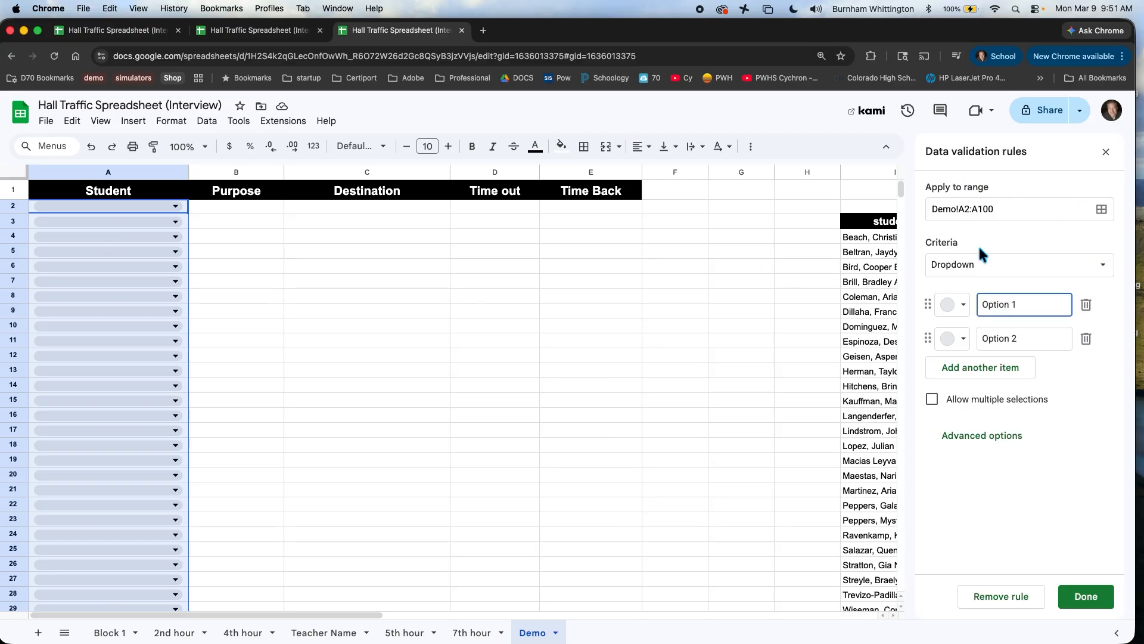
pyautogui.click(1102, 264)
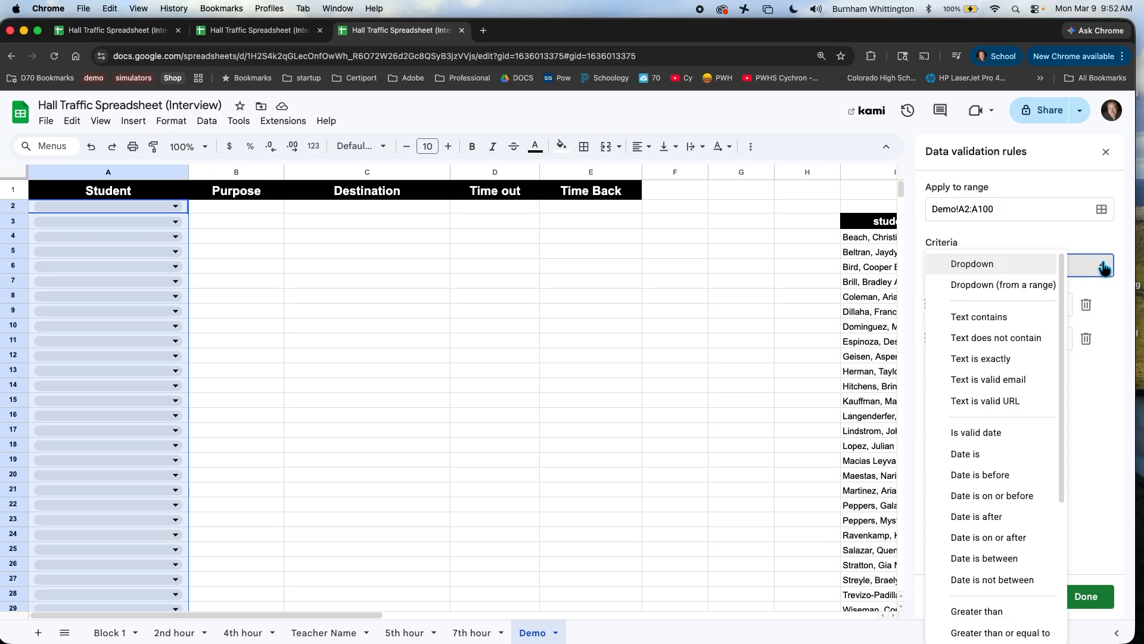
pyautogui.click(1032, 286)
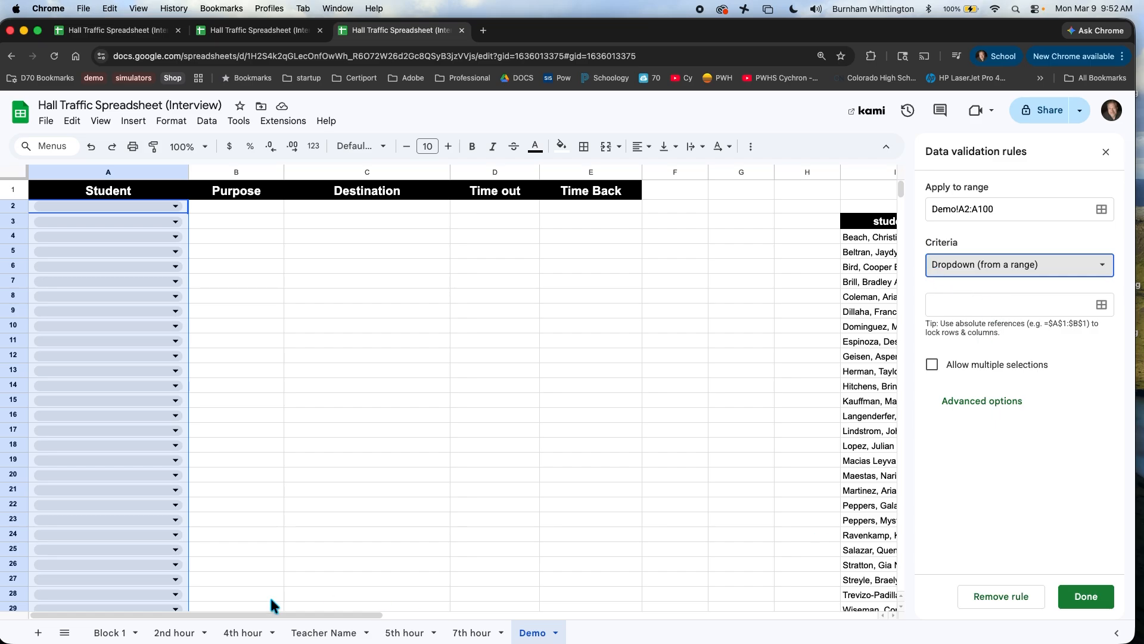
pyautogui.moveTo(372, 614); pyautogui.dragTo(505, 630)
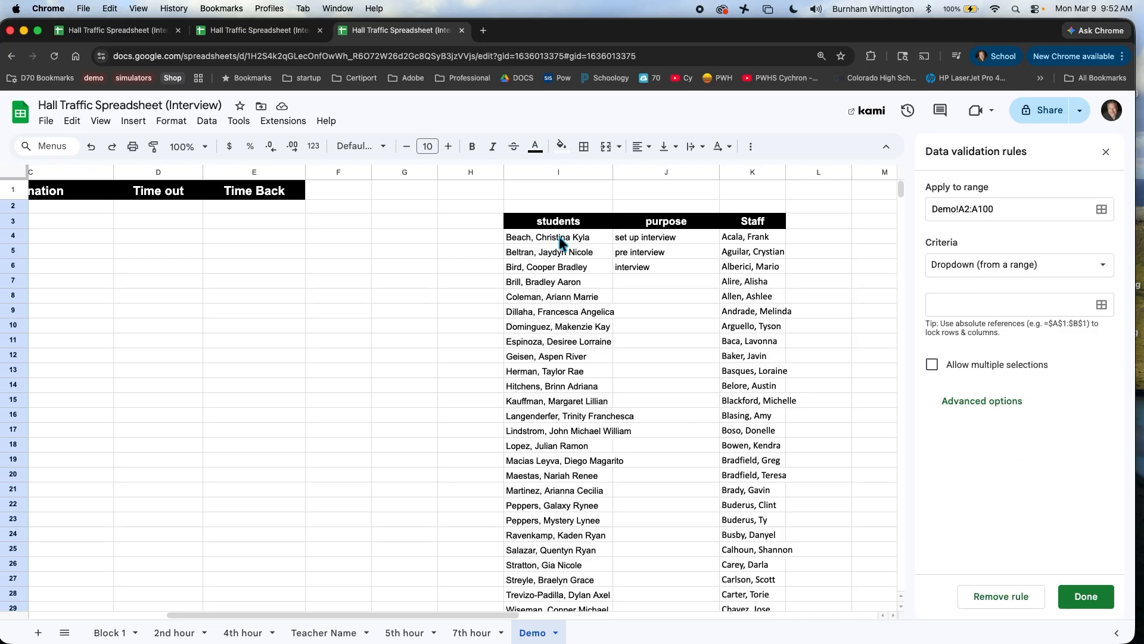
# Step: Source the Student dropdowns from Demo!I4:I29 and save the rule
pyautogui.click(1102, 305)
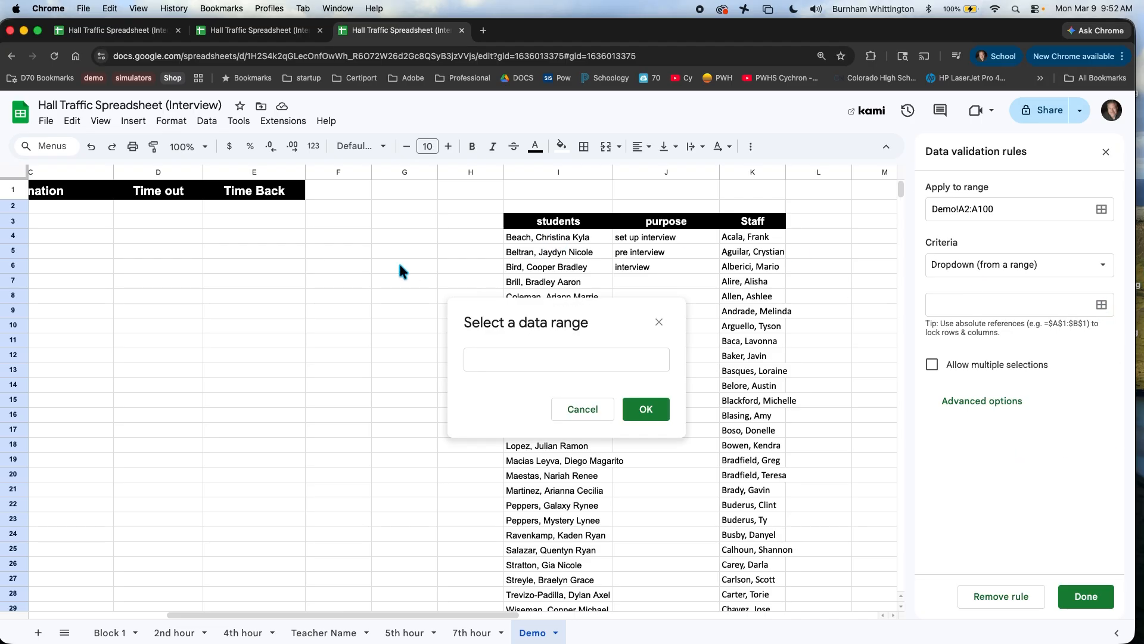
pyautogui.moveTo(530, 235); pyautogui.dragTo(527, 397)
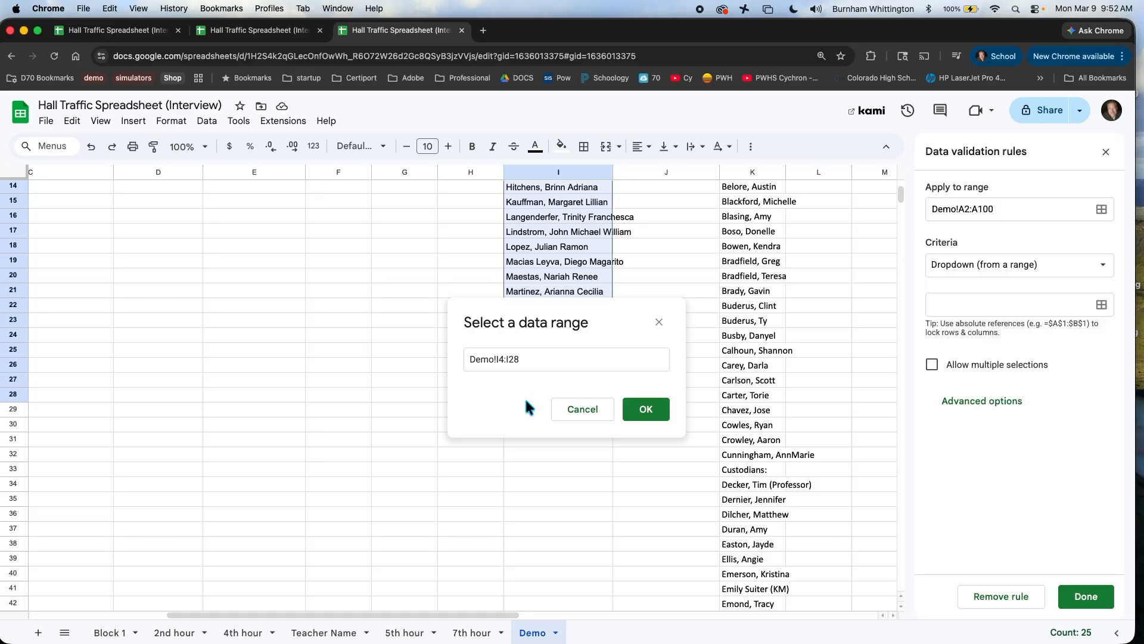
pyautogui.click(646, 410)
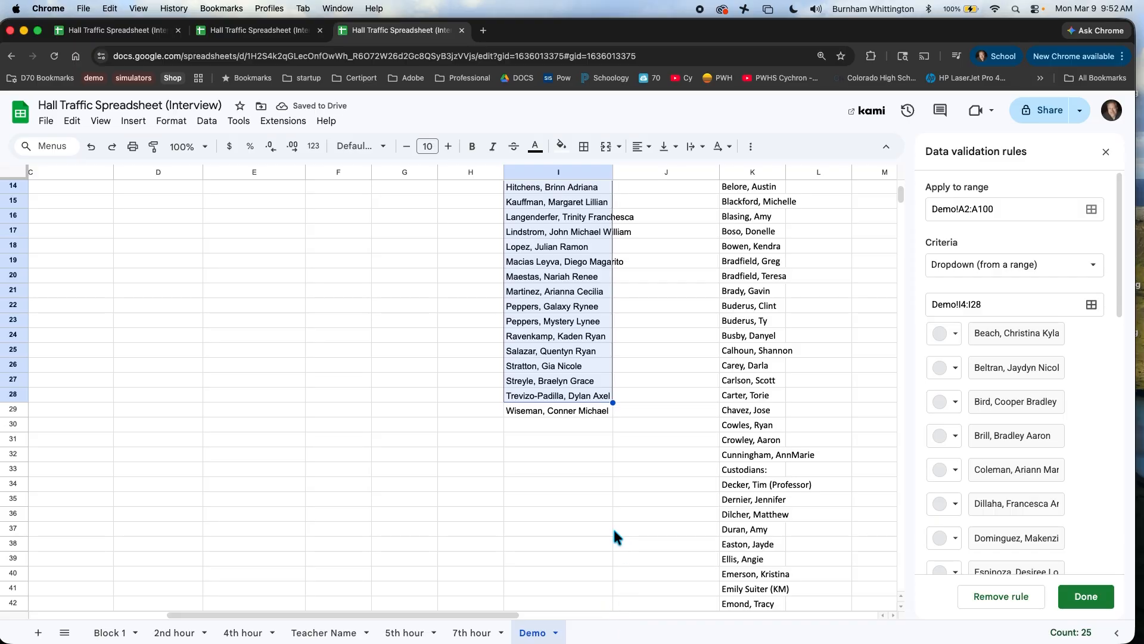
pyautogui.click(983, 306)
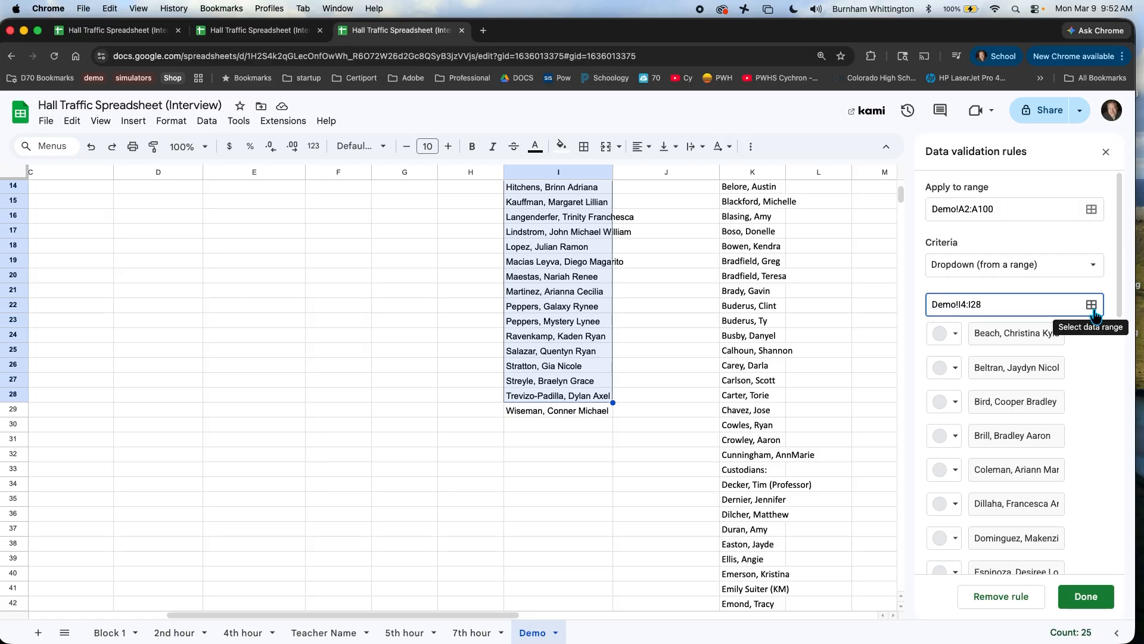
pyautogui.press('BackSpace')
pyautogui.write('9')
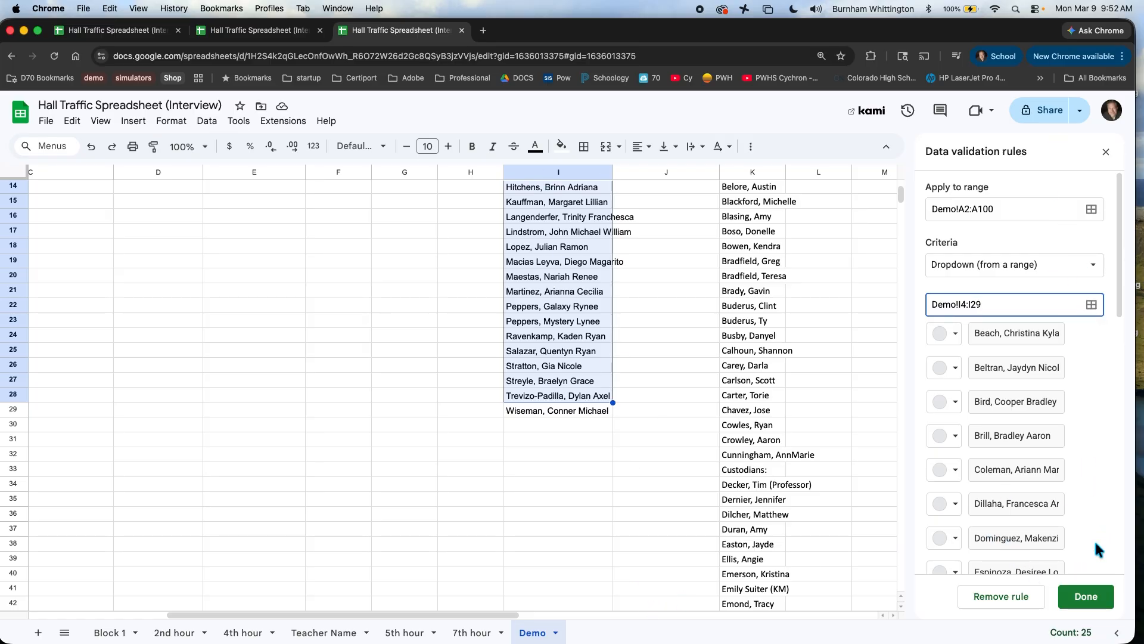
pyautogui.click(1090, 603)
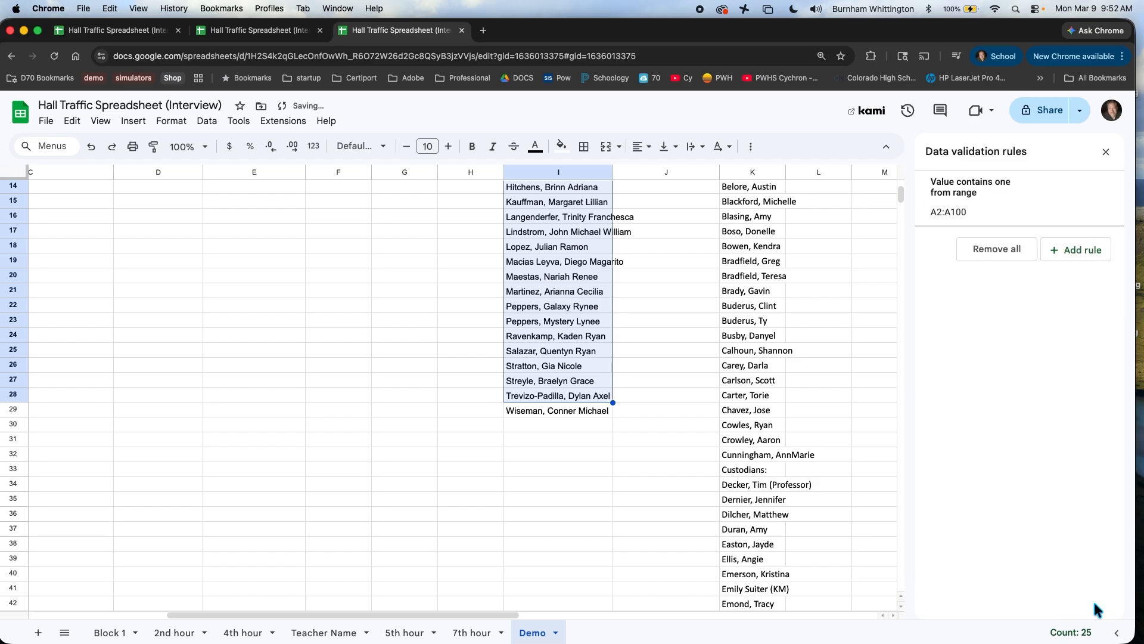
# Step: Open a Student dropdown in column A to check it lists roster names
pyautogui.moveTo(454, 616); pyautogui.dragTo(219, 621)
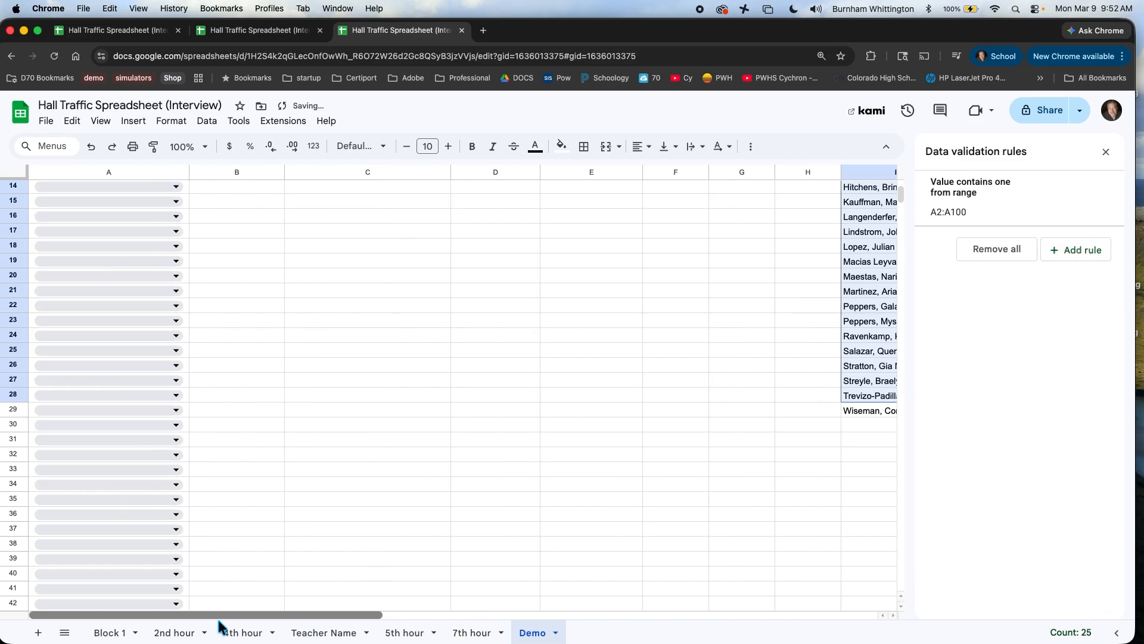
pyautogui.click(69, 188)
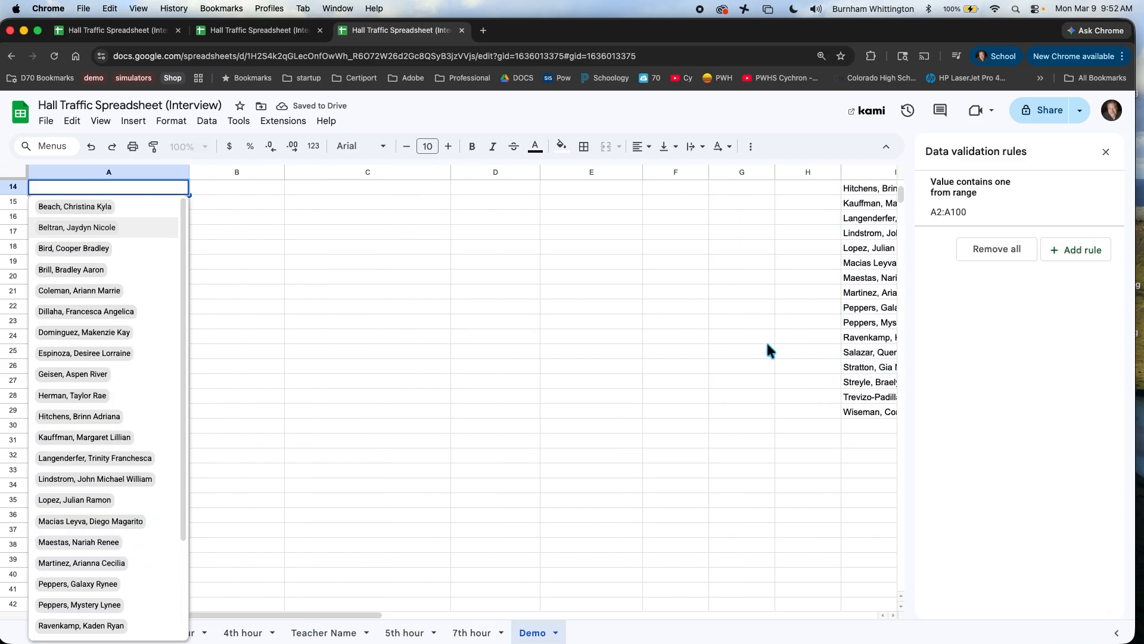
pyautogui.click(277, 291)
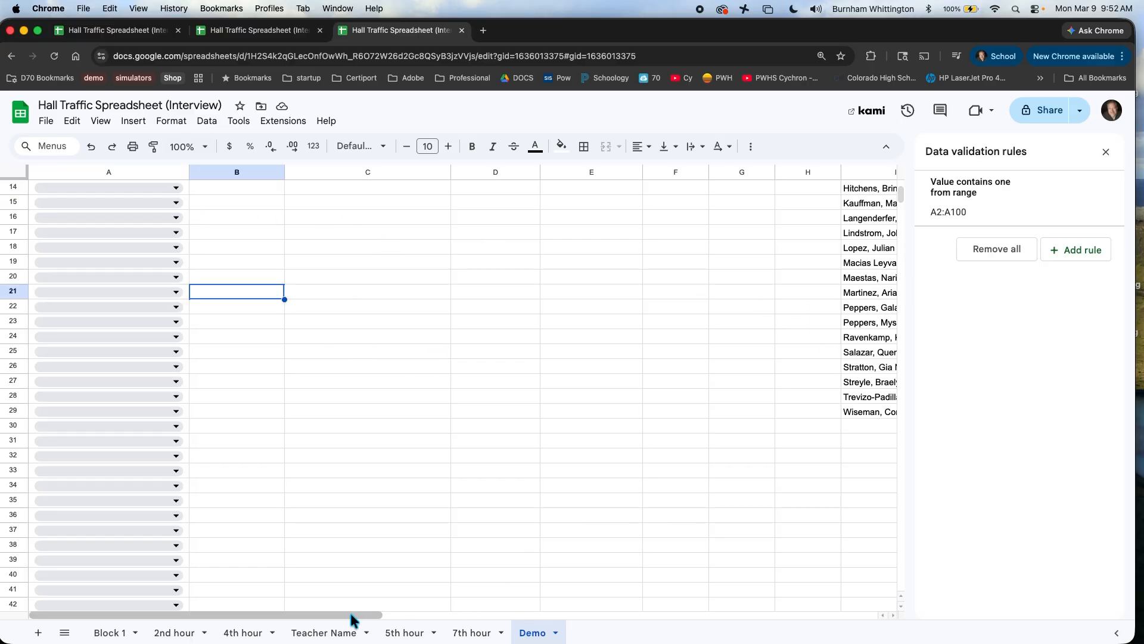
# Step: Select Purpose cells B2 down to B100
pyautogui.moveTo(352, 616); pyautogui.dragTo(309, 614)
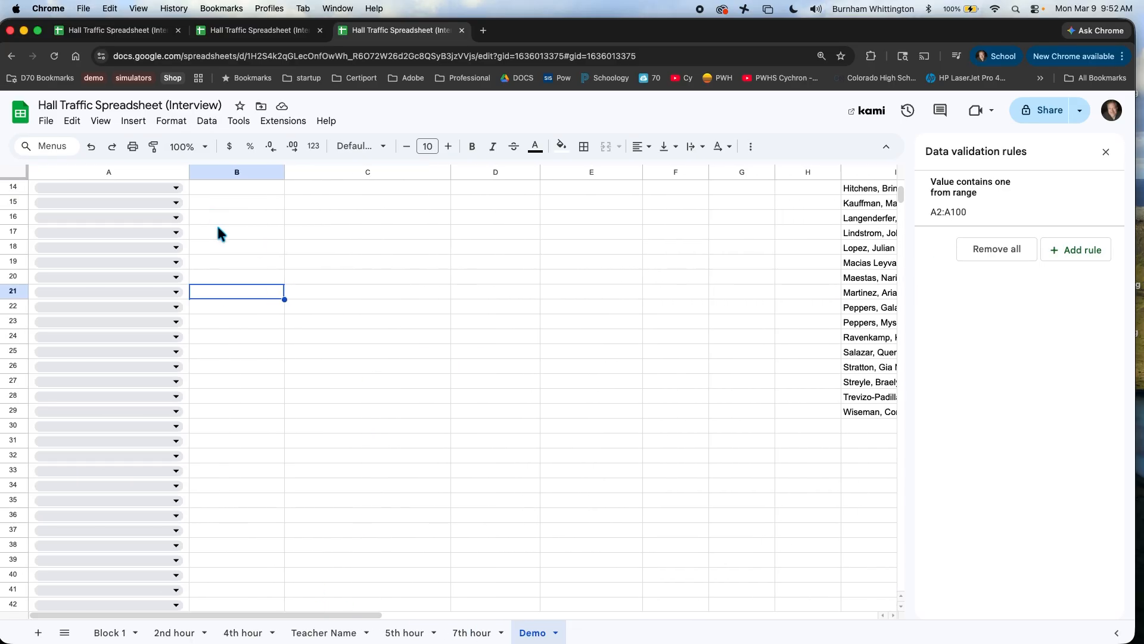
pyautogui.scroll(5, 238, 382)
pyautogui.moveTo(245, 204); pyautogui.dragTo(233, 453)
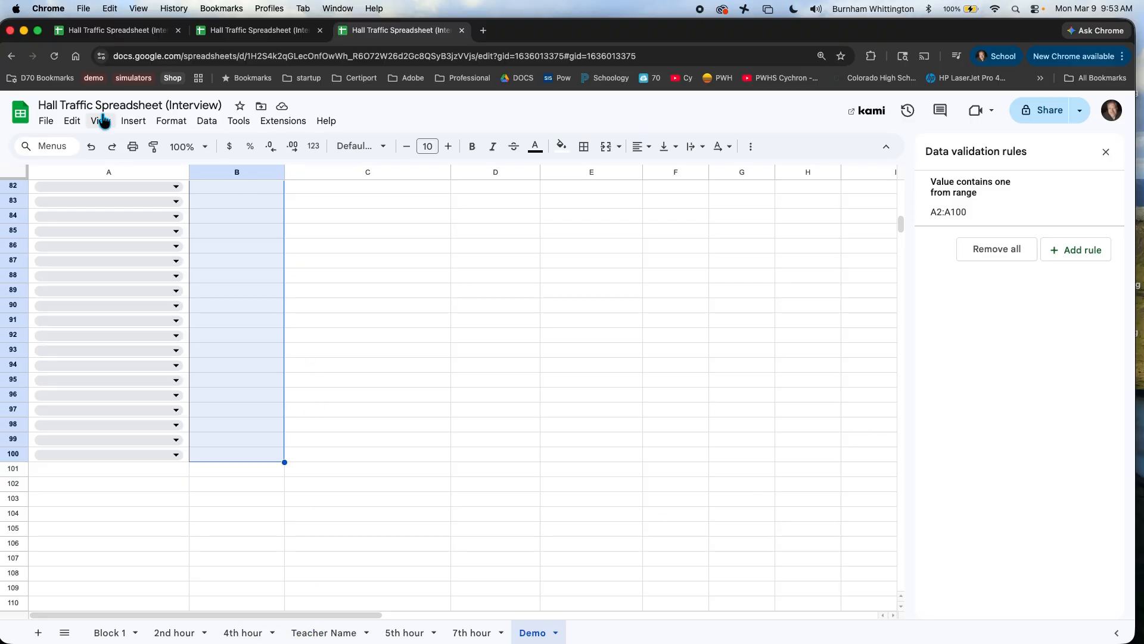
# Step: Insert a Dropdown (from a range) rule on Purpose cells B2:B100
pyautogui.click(131, 122)
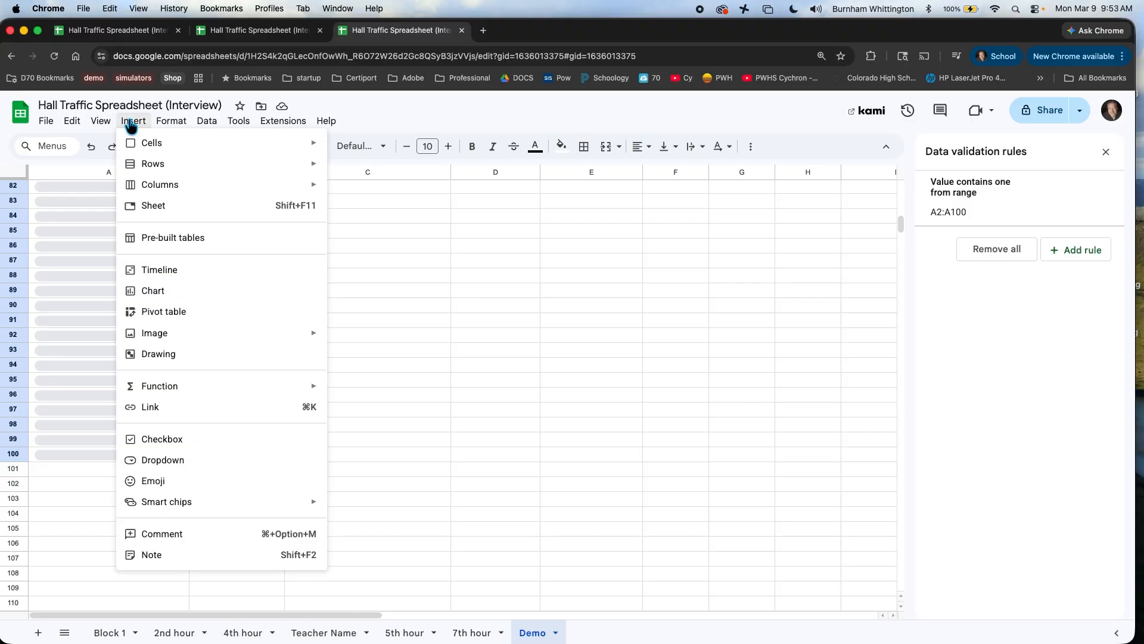
pyautogui.click(172, 462)
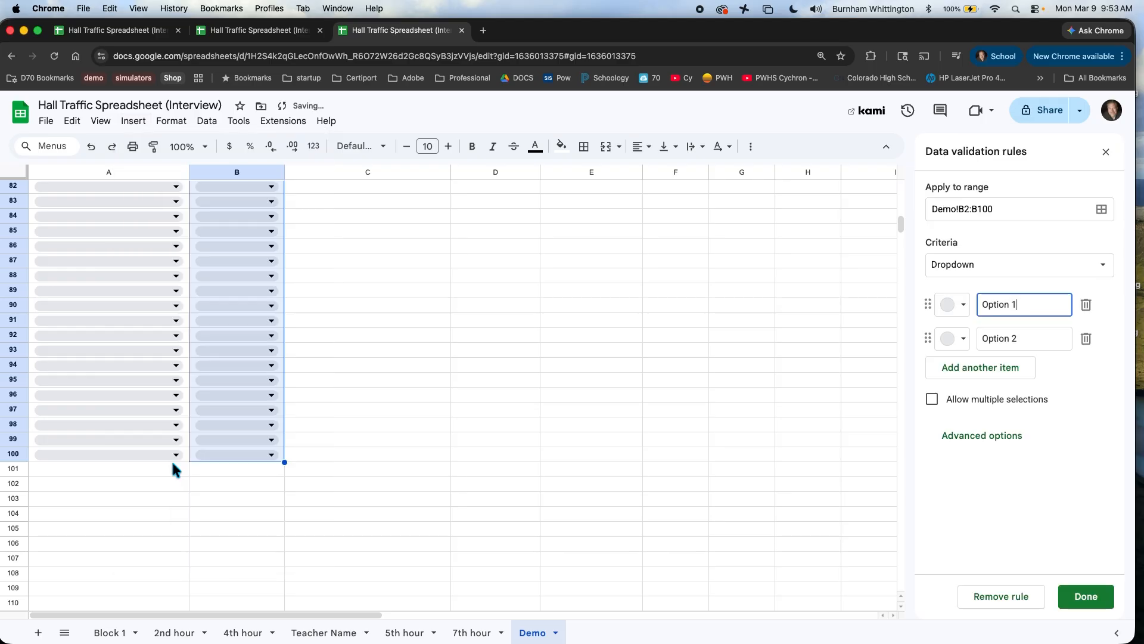
pyautogui.click(1104, 268)
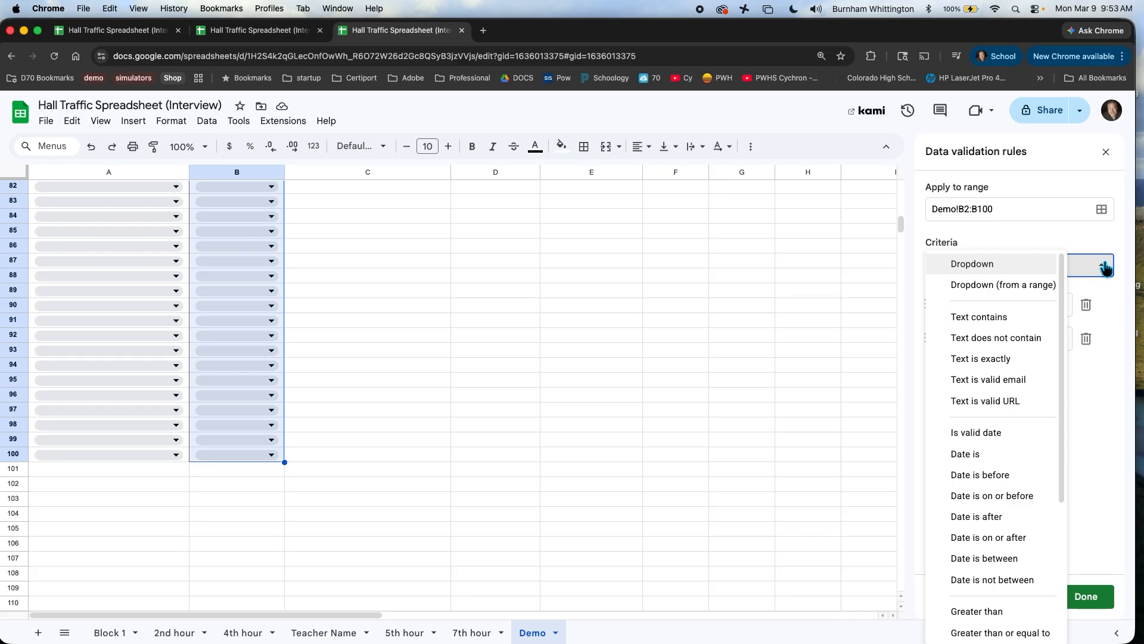
pyautogui.click(1031, 286)
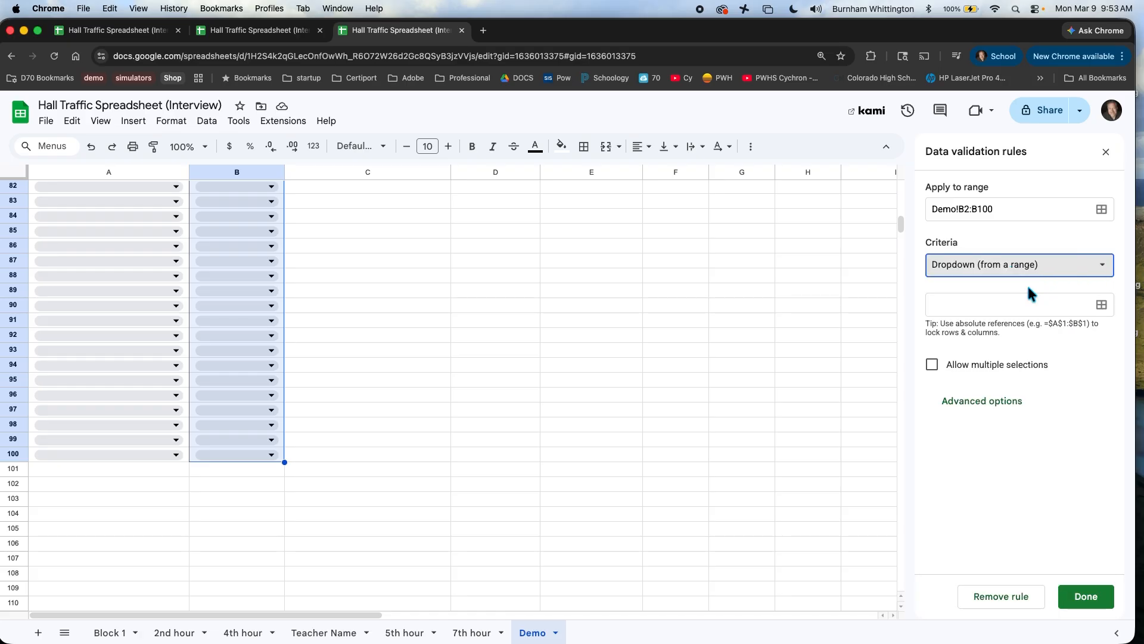
pyautogui.click(320, 609)
pyautogui.moveTo(327, 614); pyautogui.dragTo(653, 634)
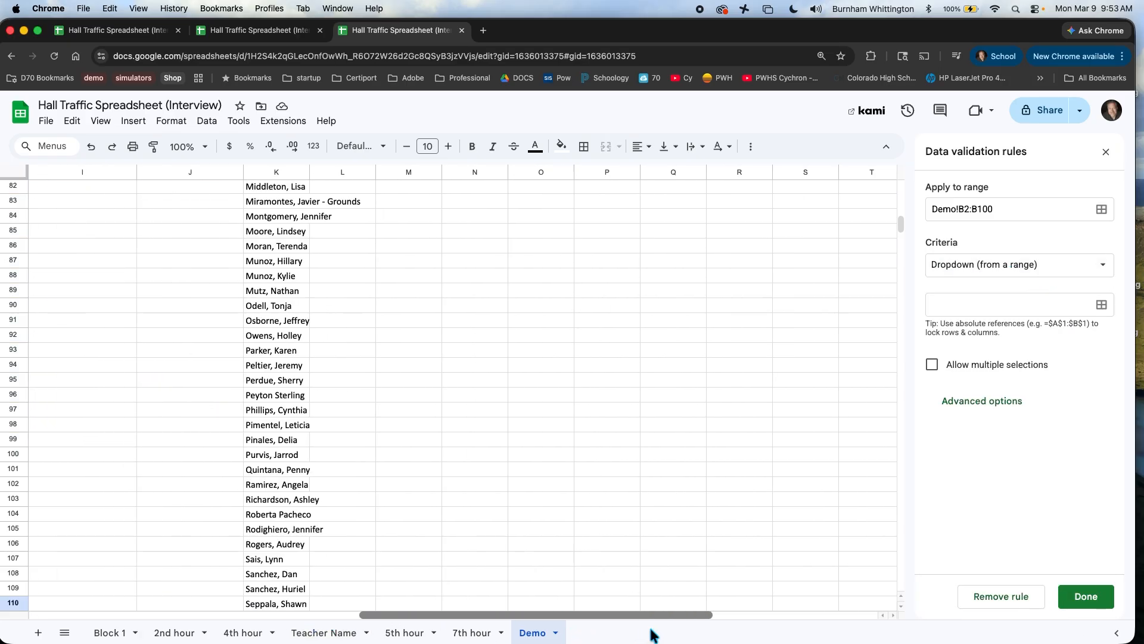
pyautogui.scroll(20, 579, 543)
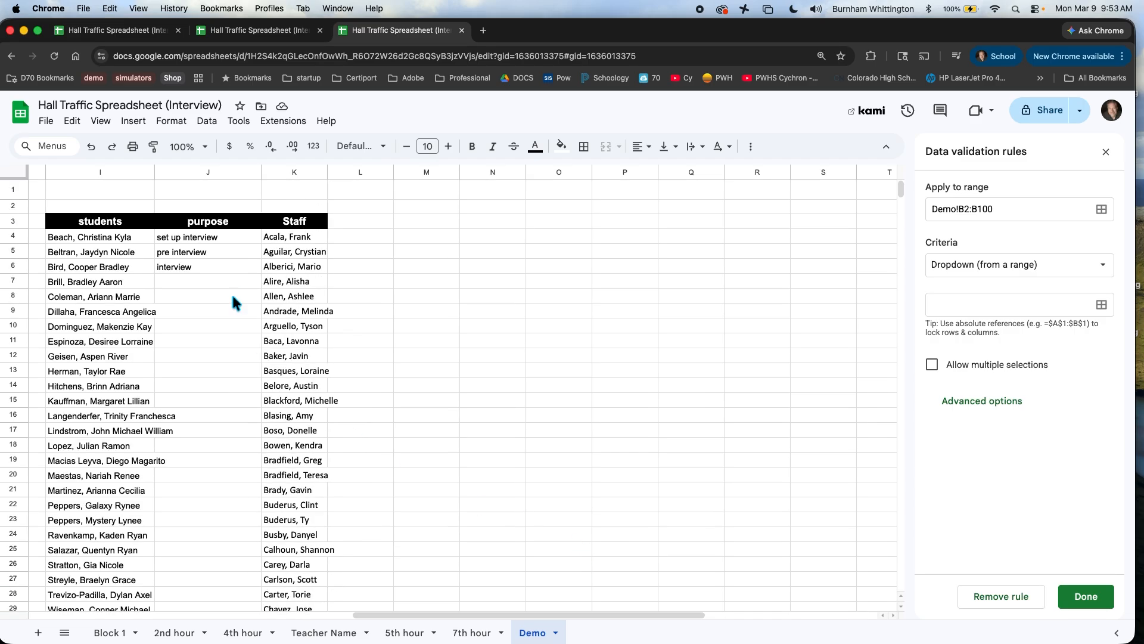
pyautogui.moveTo(186, 238); pyautogui.dragTo(187, 266)
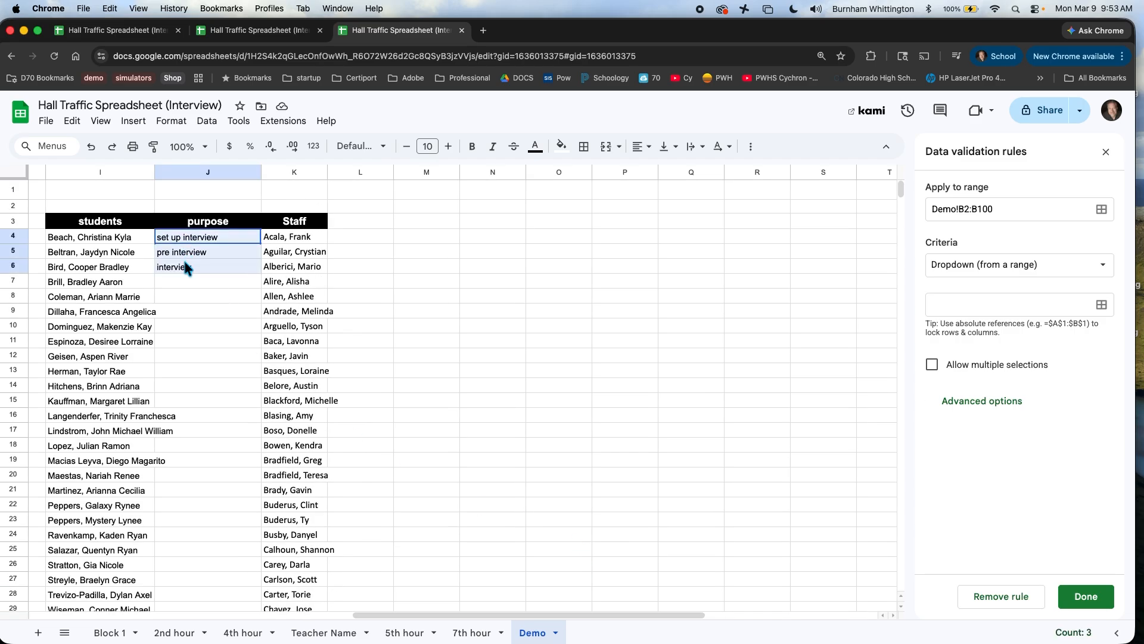
pyautogui.click(1089, 599)
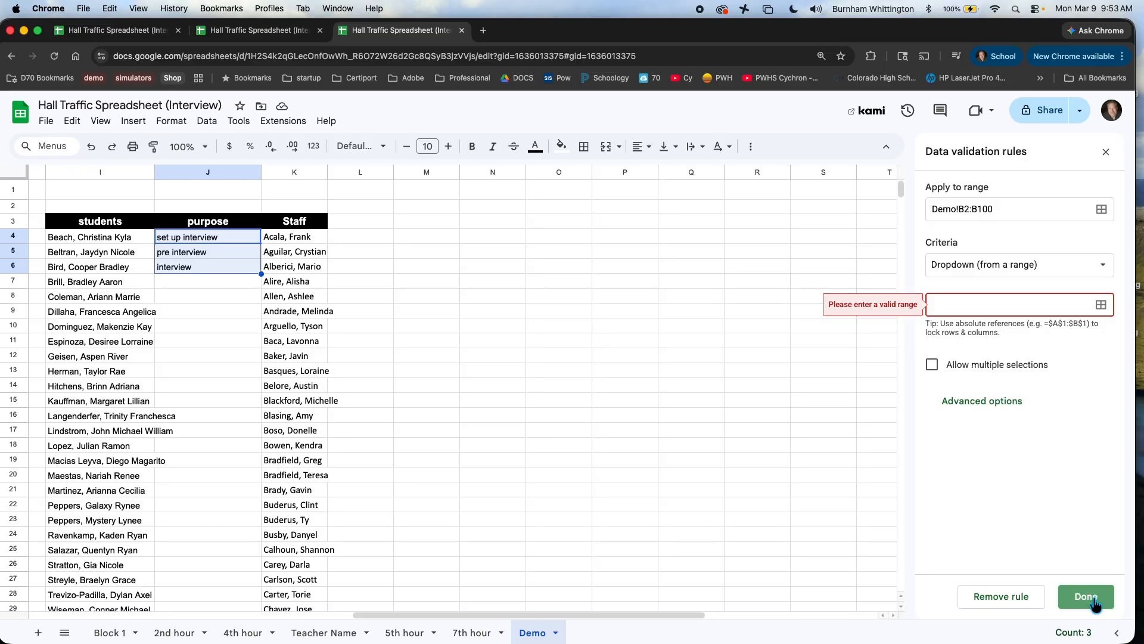
# Step: Set the Purpose dropdown source to J4:J6 and save the rule
pyautogui.click(1101, 304)
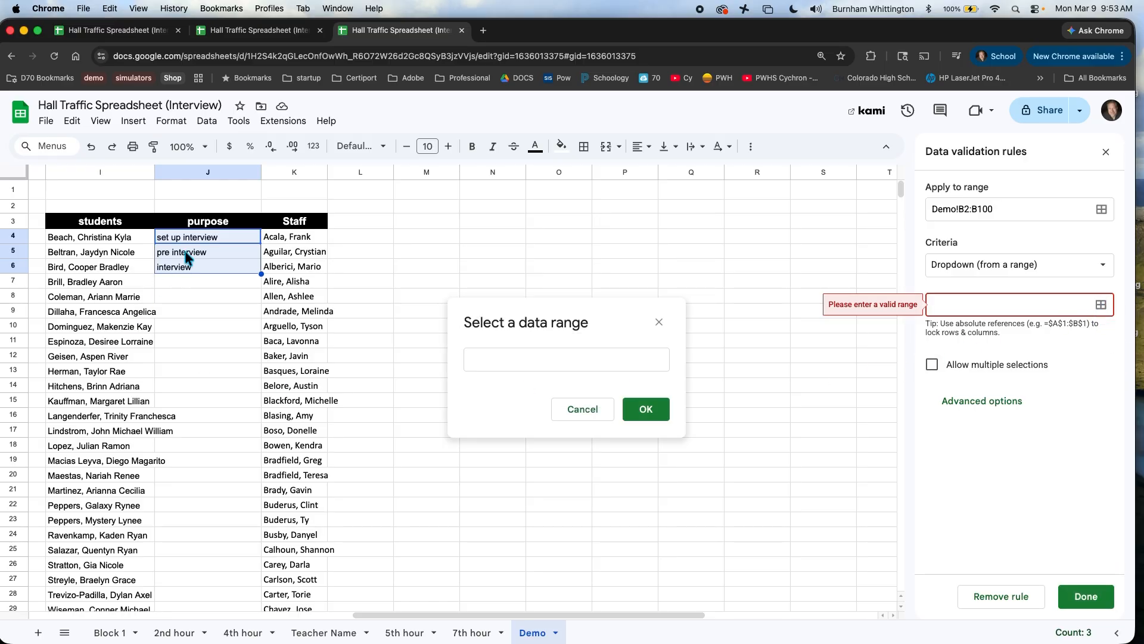
pyautogui.click(211, 239)
pyautogui.moveTo(211, 239); pyautogui.dragTo(202, 267)
pyautogui.click(645, 410)
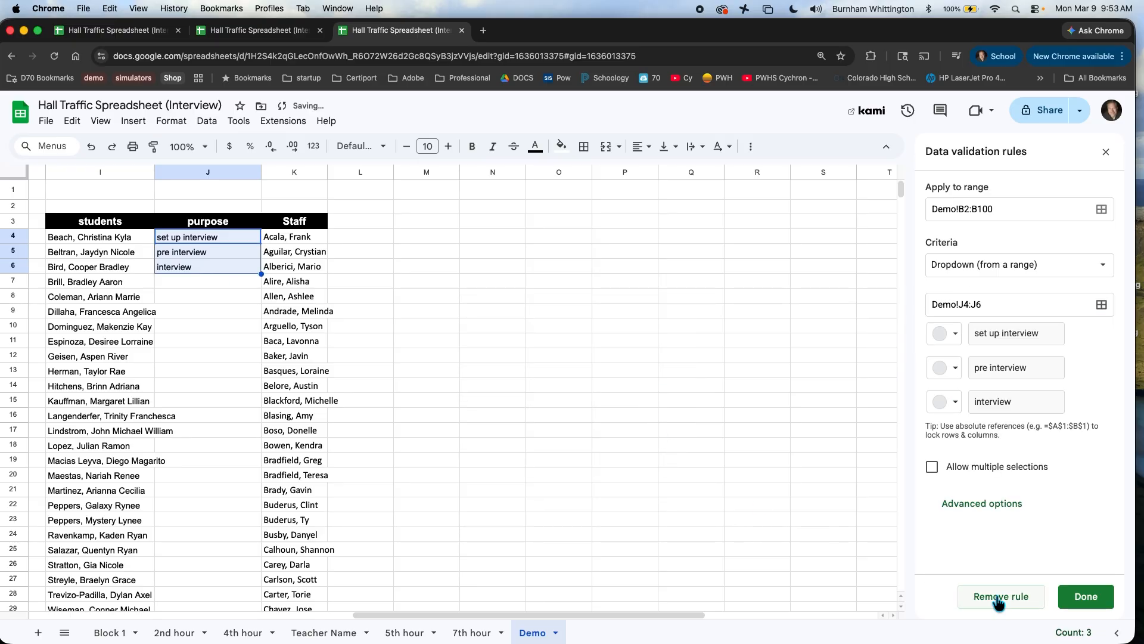
pyautogui.click(1086, 596)
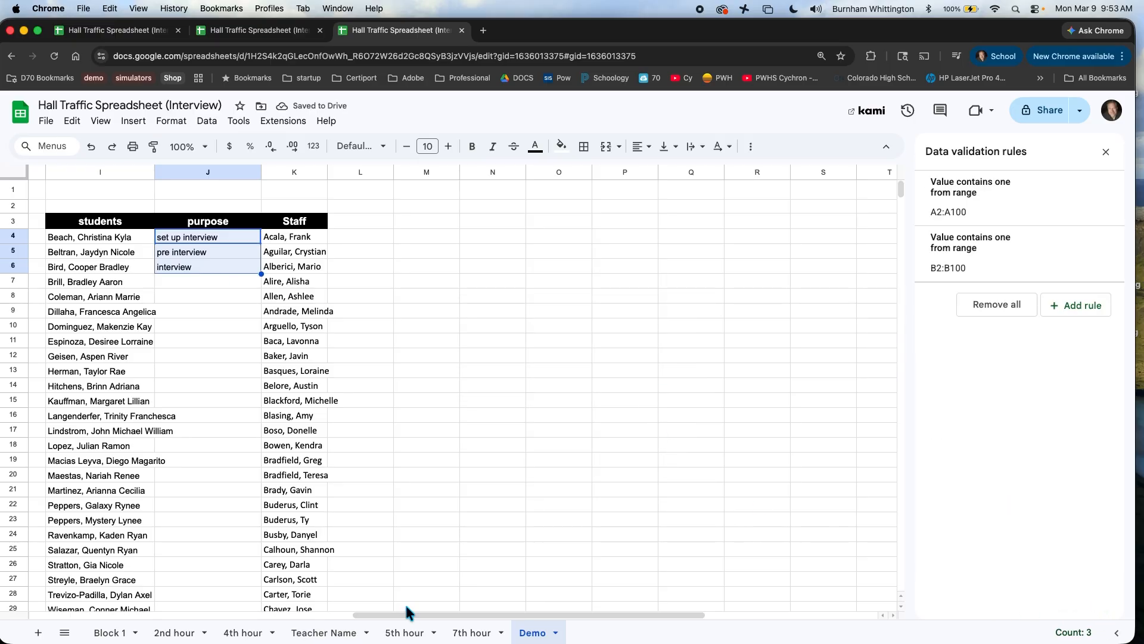
# Step: Pick a roster student in A4 and set B4's Purpose to set up interview
pyautogui.moveTo(410, 621); pyautogui.dragTo(87, 620)
pyautogui.click(255, 222)
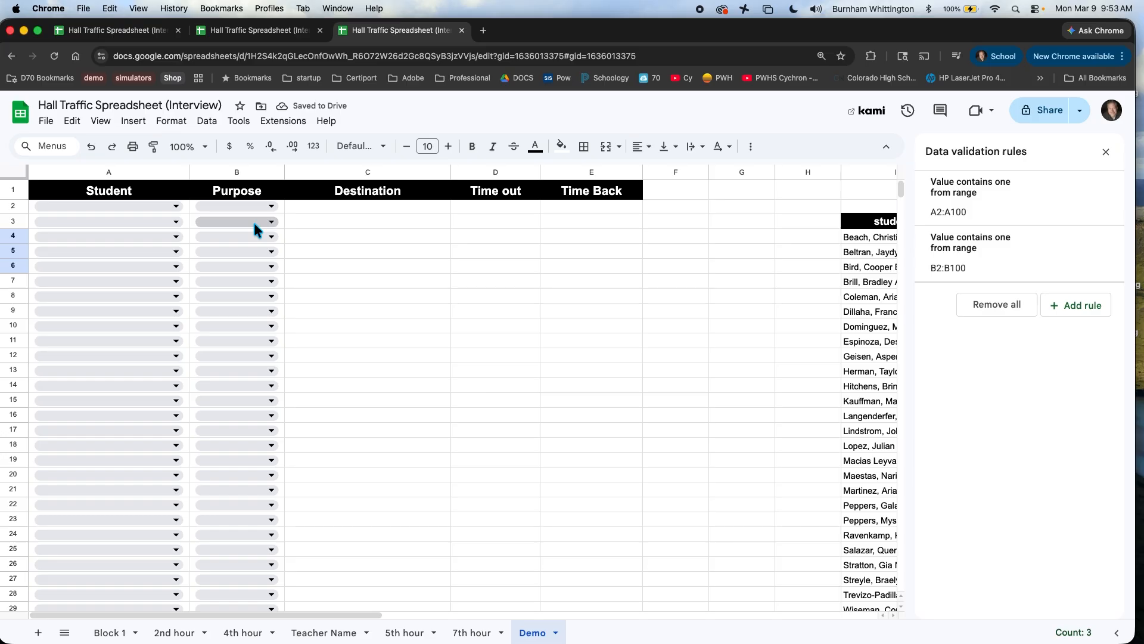
pyautogui.click(255, 221)
pyautogui.click(138, 236)
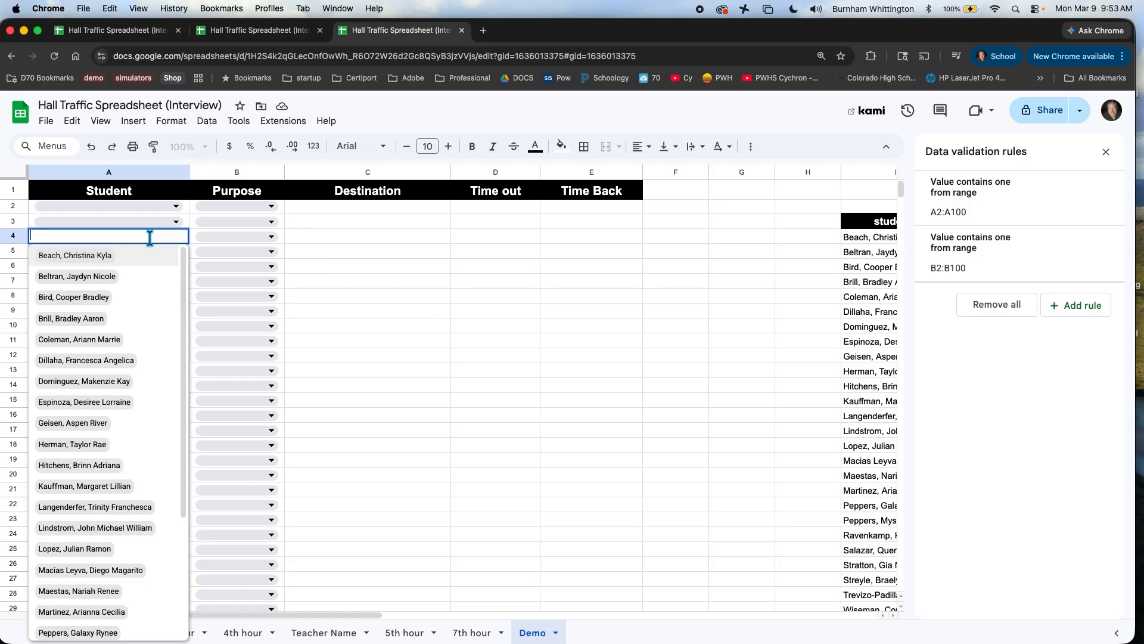
pyautogui.click(102, 319)
pyautogui.click(238, 295)
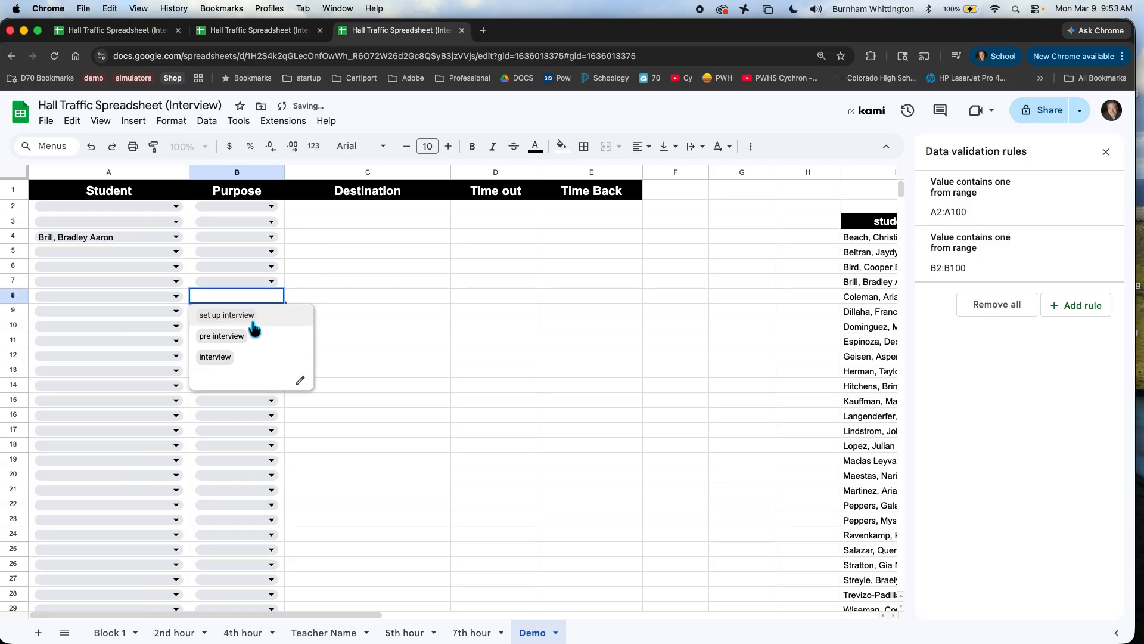
pyautogui.click(237, 240)
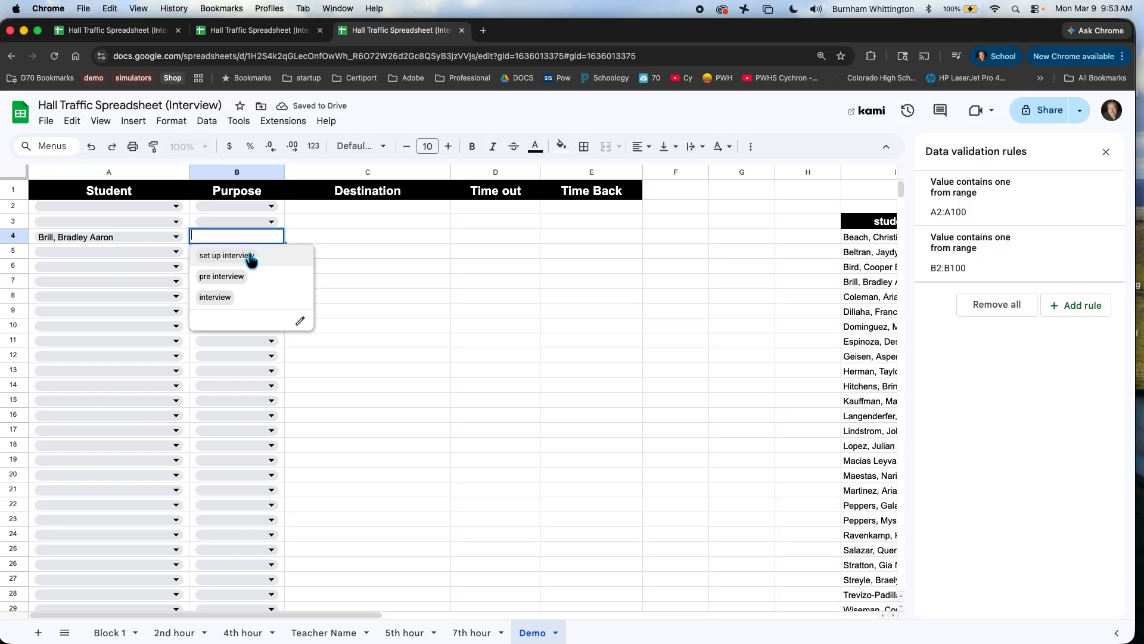
pyautogui.click(249, 256)
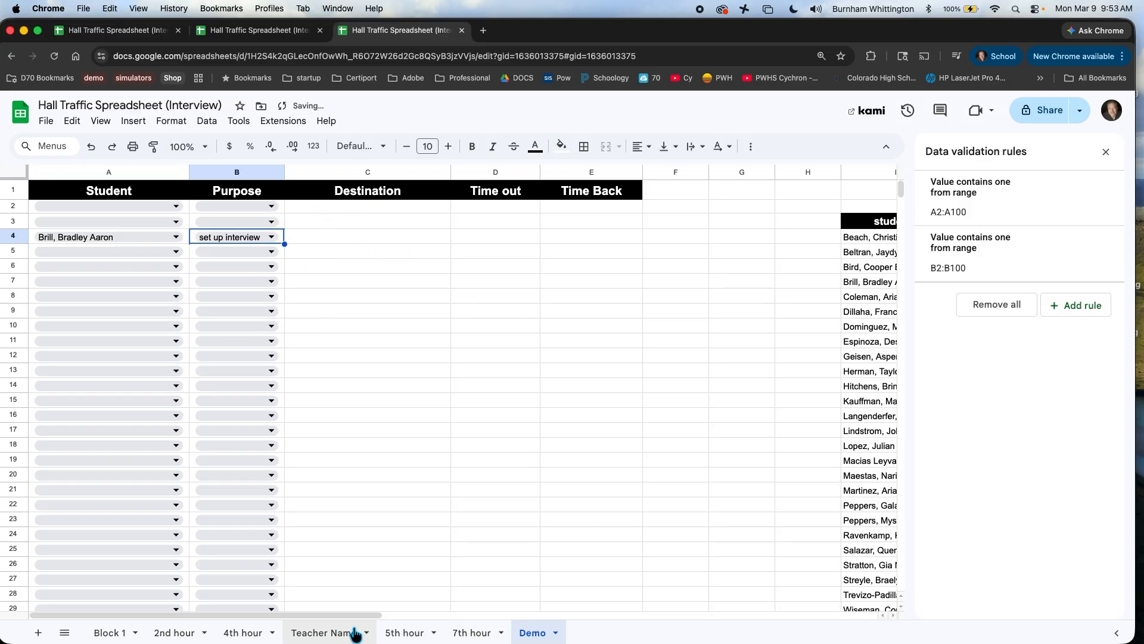
pyautogui.moveTo(365, 615); pyautogui.dragTo(574, 637)
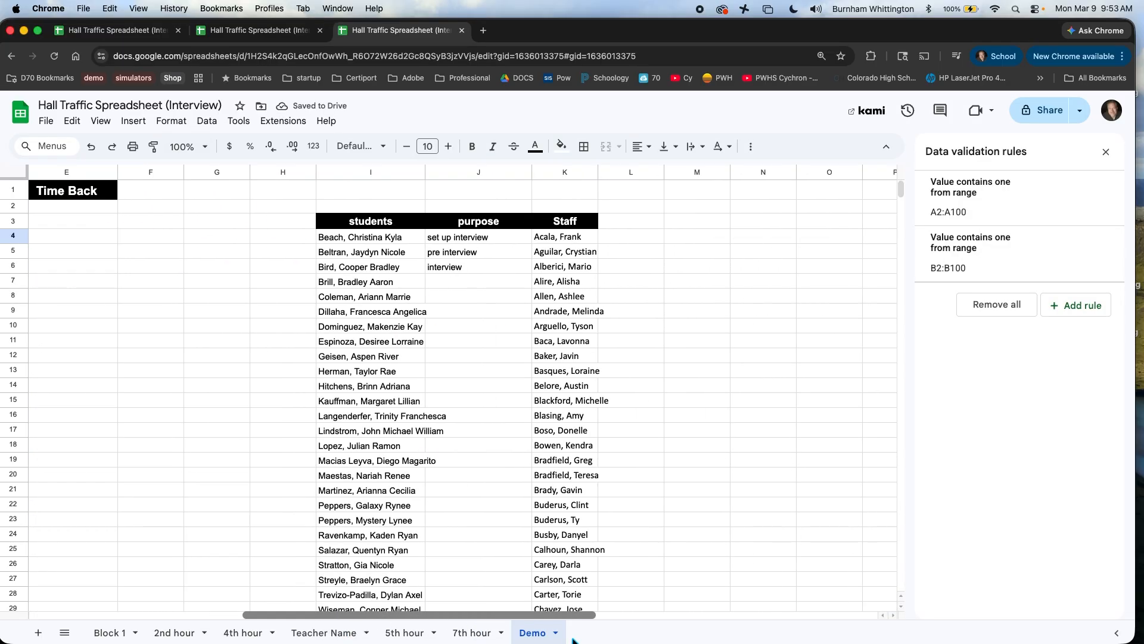
# Step: Widen Staff column K so the staff names fit fully
pyautogui.click(566, 241)
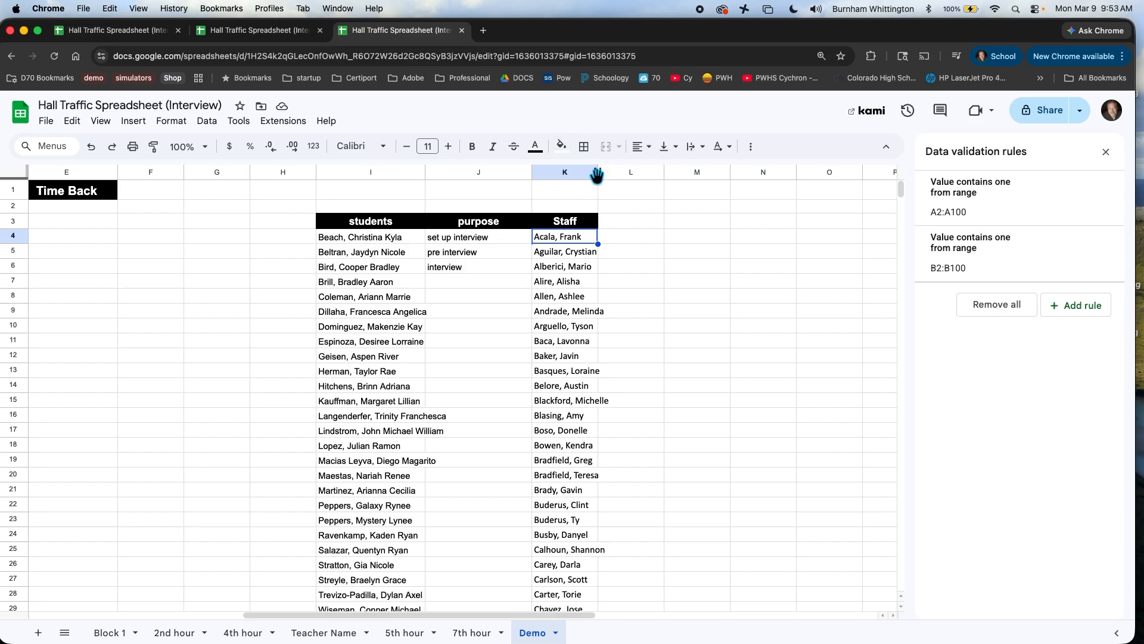
pyautogui.moveTo(630, 207); pyautogui.dragTo(629, 207)
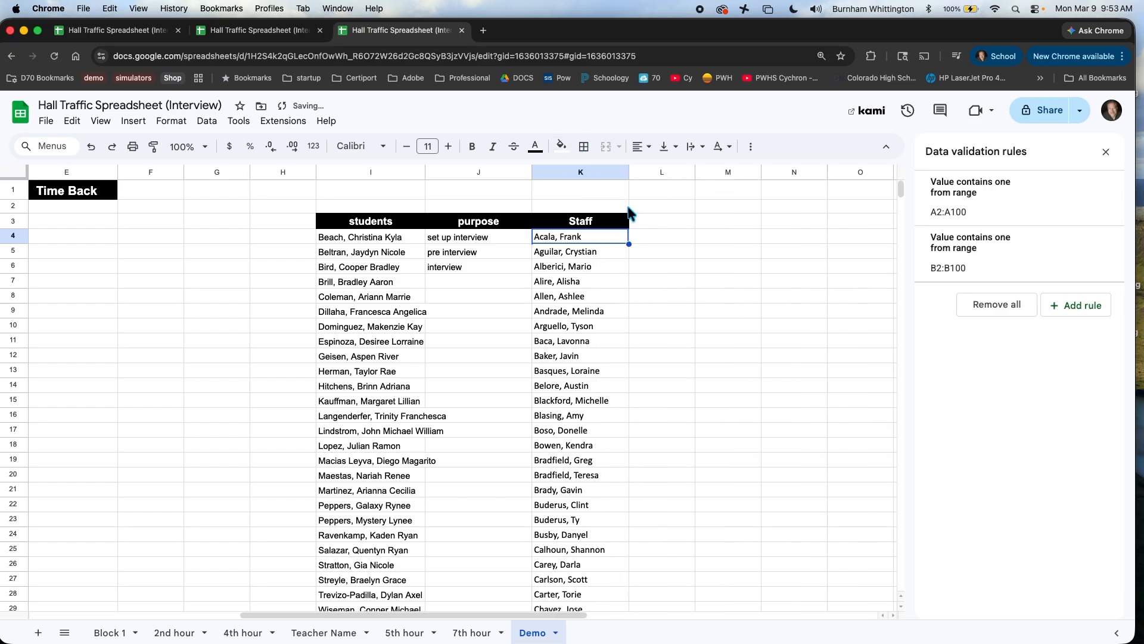
pyautogui.moveTo(566, 242); pyautogui.dragTo(498, 583)
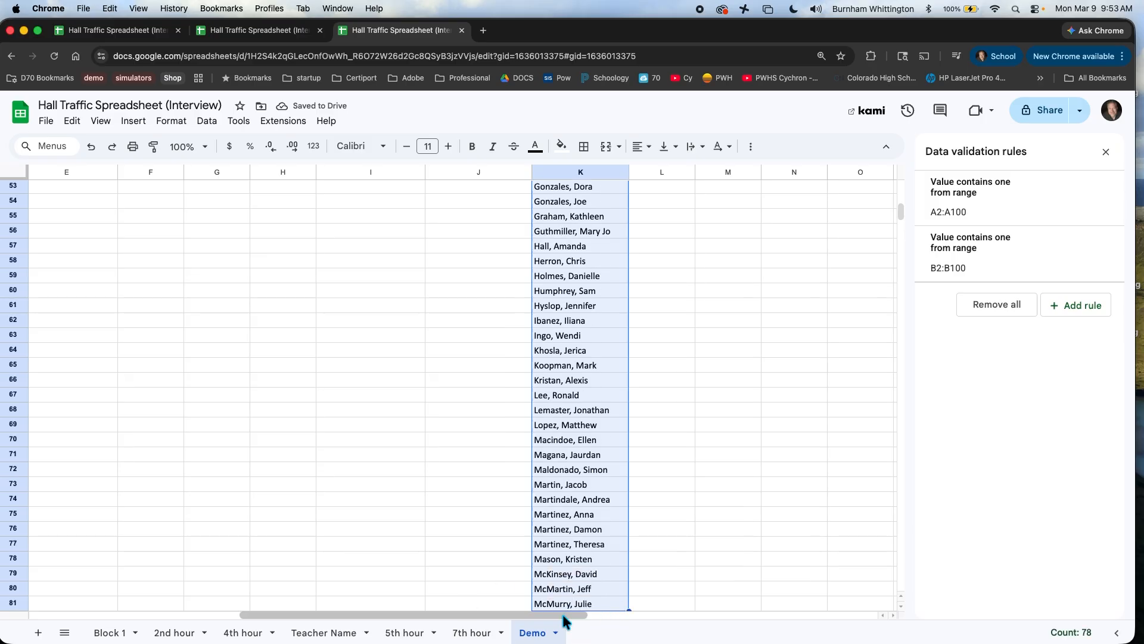
# Step: Select Destination cells C2 through C100
pyautogui.moveTo(561, 612); pyautogui.dragTo(39, 599)
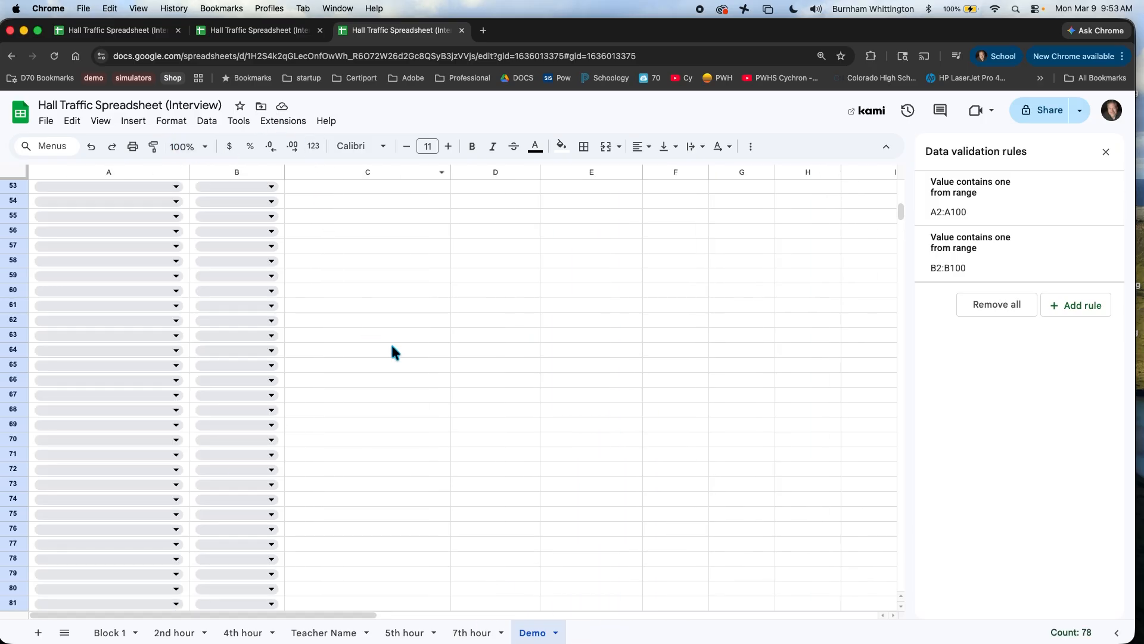
pyautogui.scroll(15, 392, 346)
pyautogui.moveTo(307, 205); pyautogui.dragTo(364, 448)
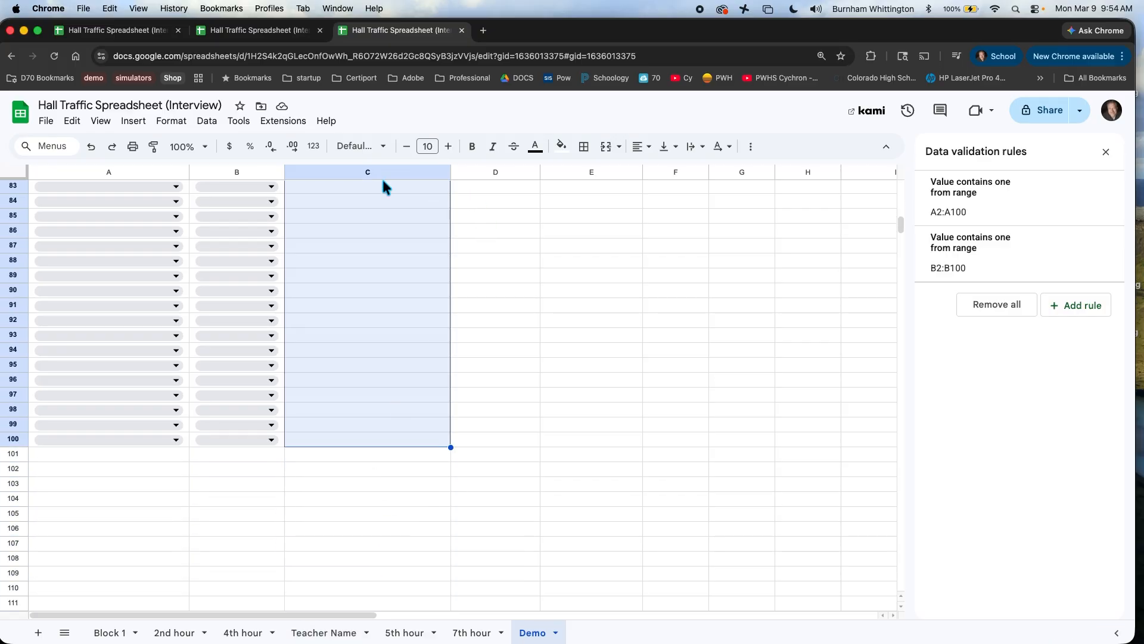
# Step: Add a Dropdown (from a range) rule to Destination cells C2:C100
pyautogui.click(170, 121)
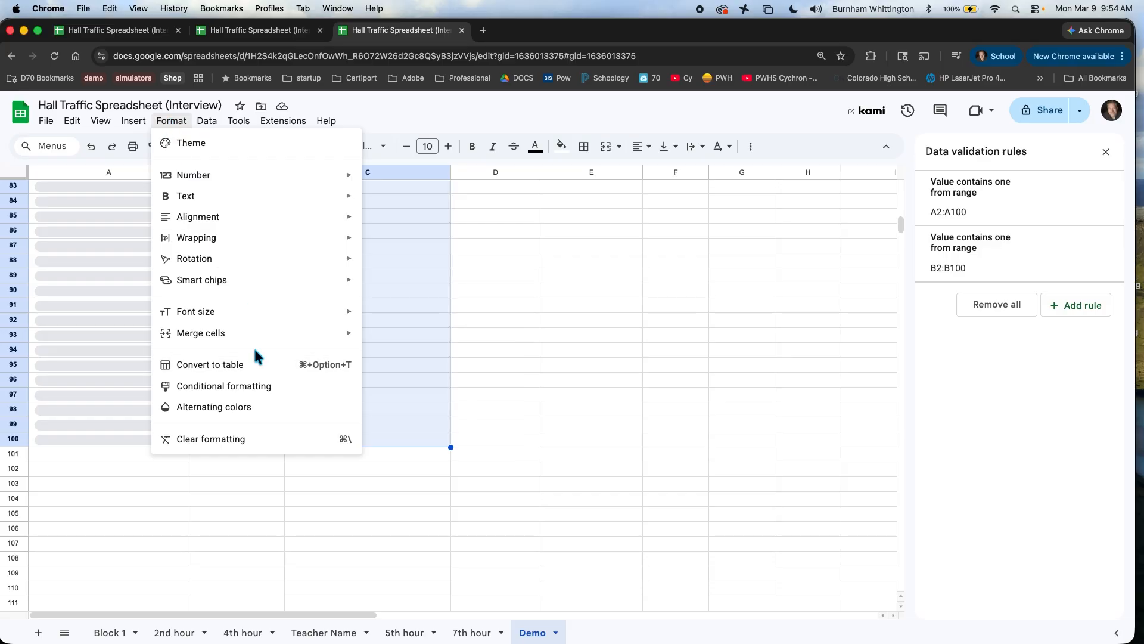
pyautogui.moveTo(133, 121)
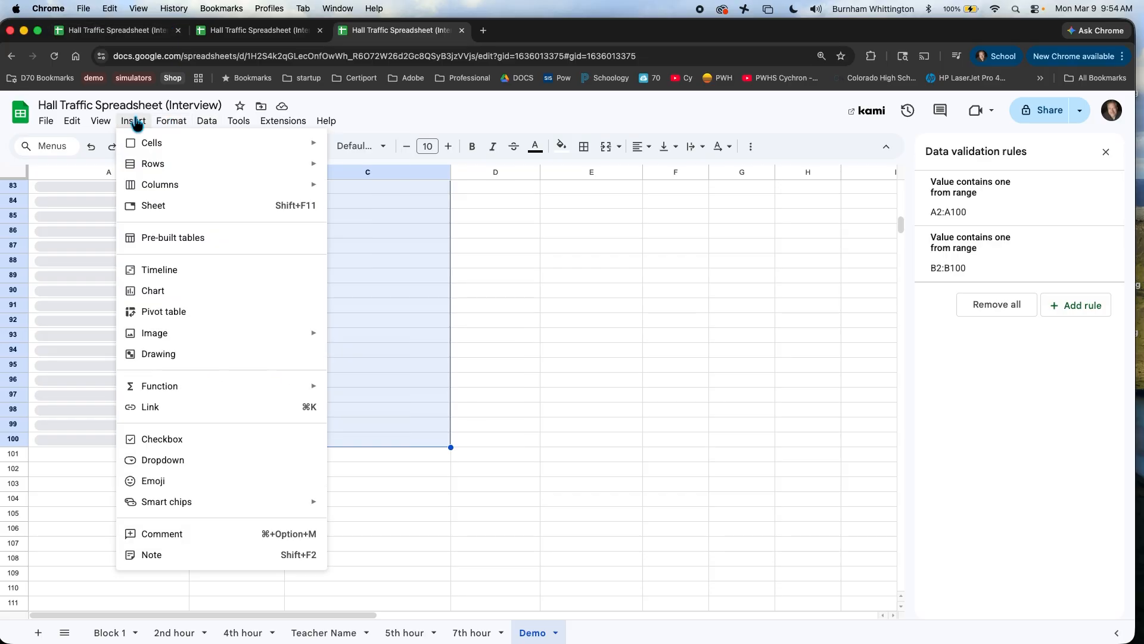
pyautogui.click(163, 457)
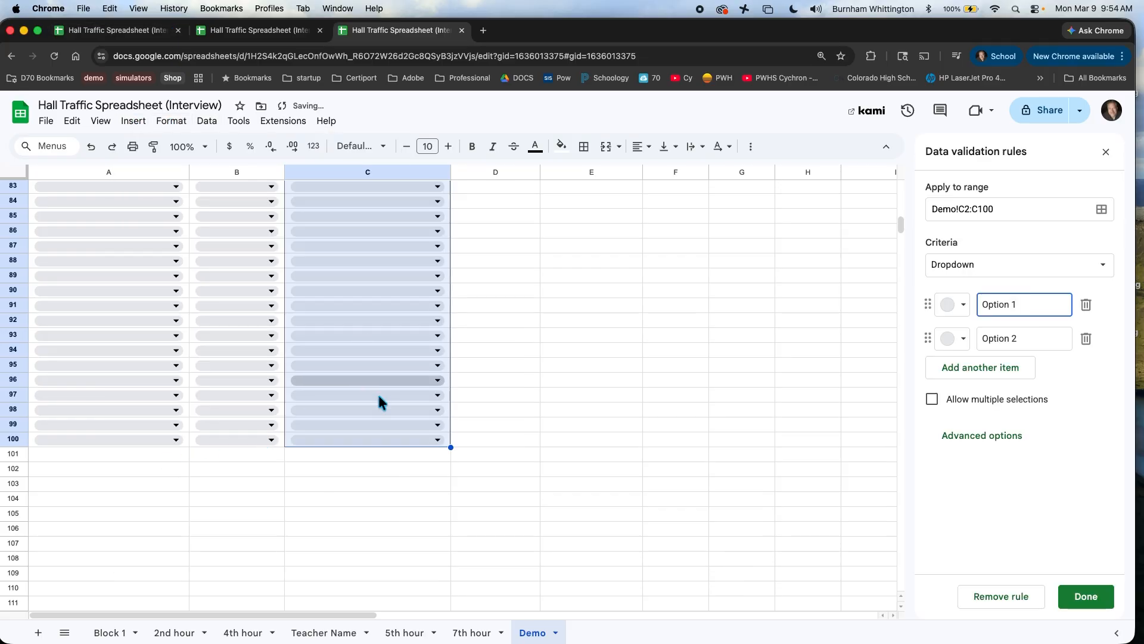
pyautogui.click(1103, 266)
pyautogui.click(1035, 286)
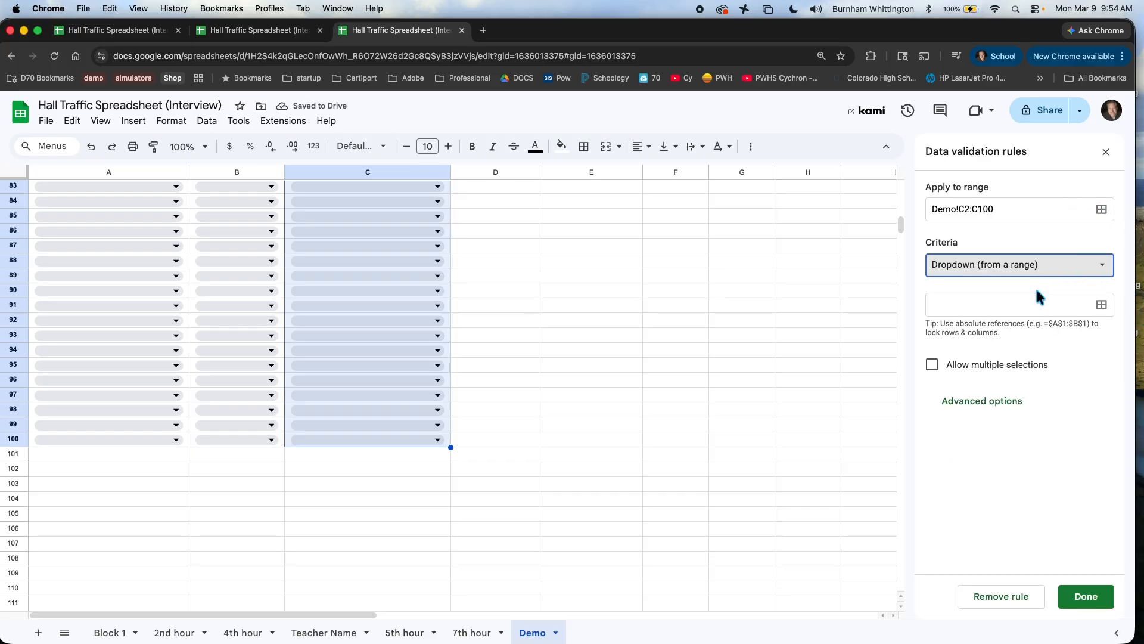
pyautogui.moveTo(298, 614); pyautogui.dragTo(523, 631)
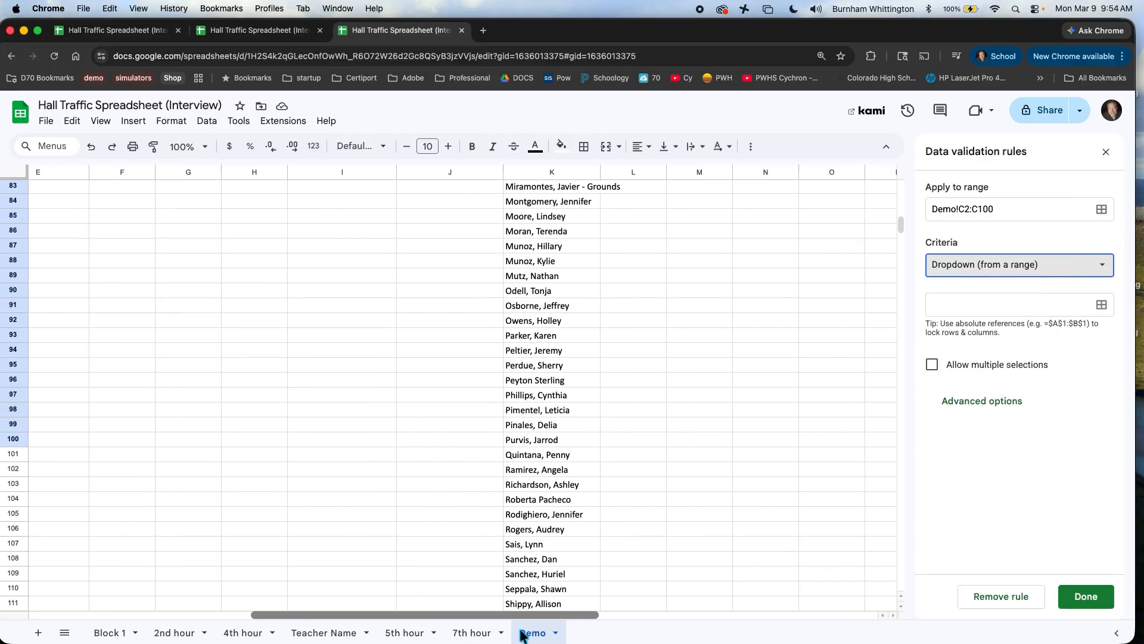
pyautogui.scroll(20, 497, 542)
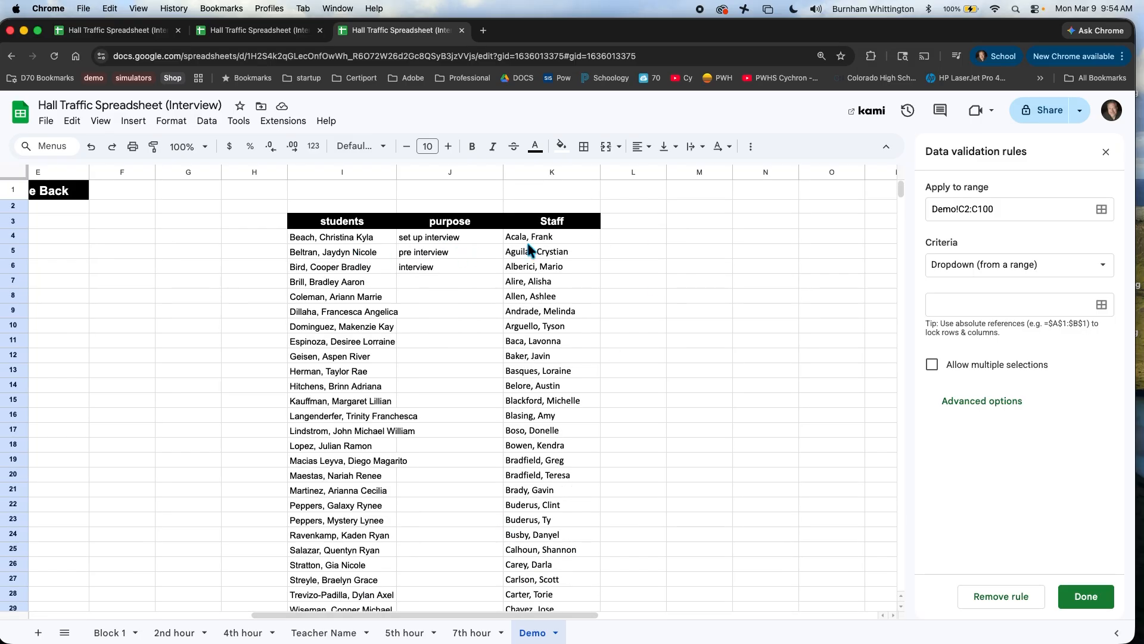
pyautogui.moveTo(531, 239); pyautogui.dragTo(572, 425)
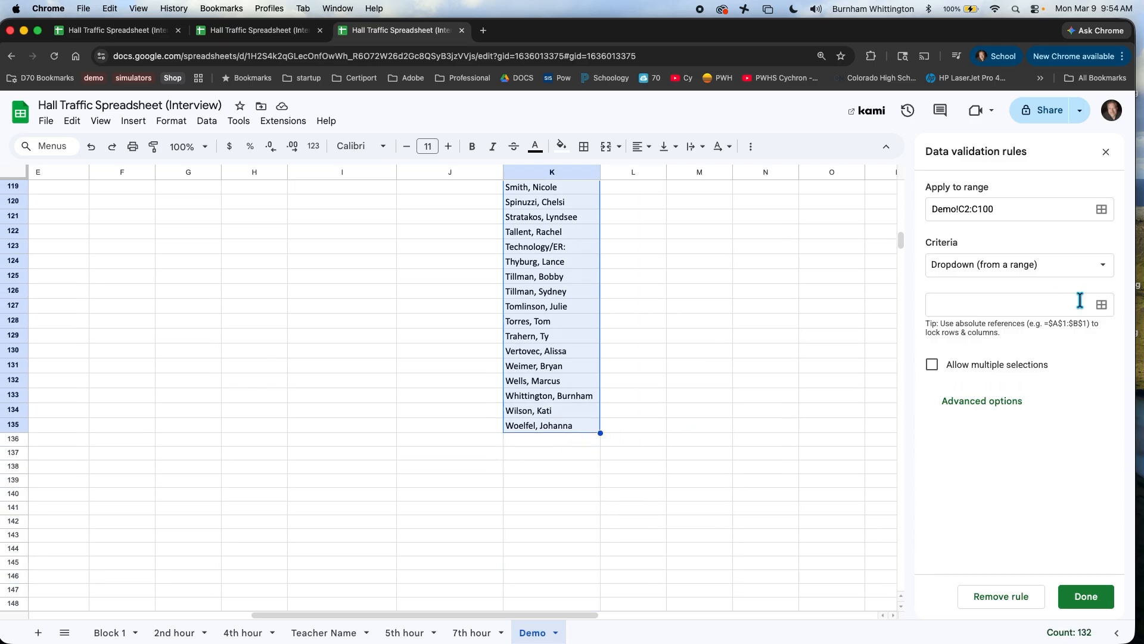
# Step: Source the Destination dropdowns from staff names K4:K135 and save the rule
pyautogui.click(1102, 306)
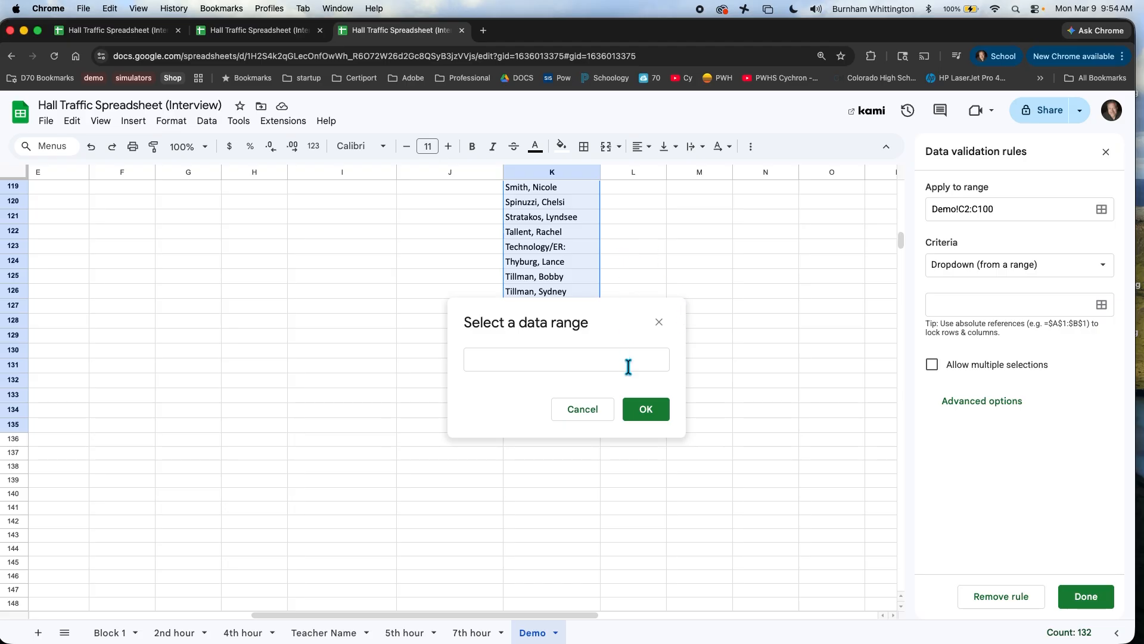
pyautogui.scroll(15, 692, 257)
pyautogui.moveTo(538, 238); pyautogui.dragTo(566, 569)
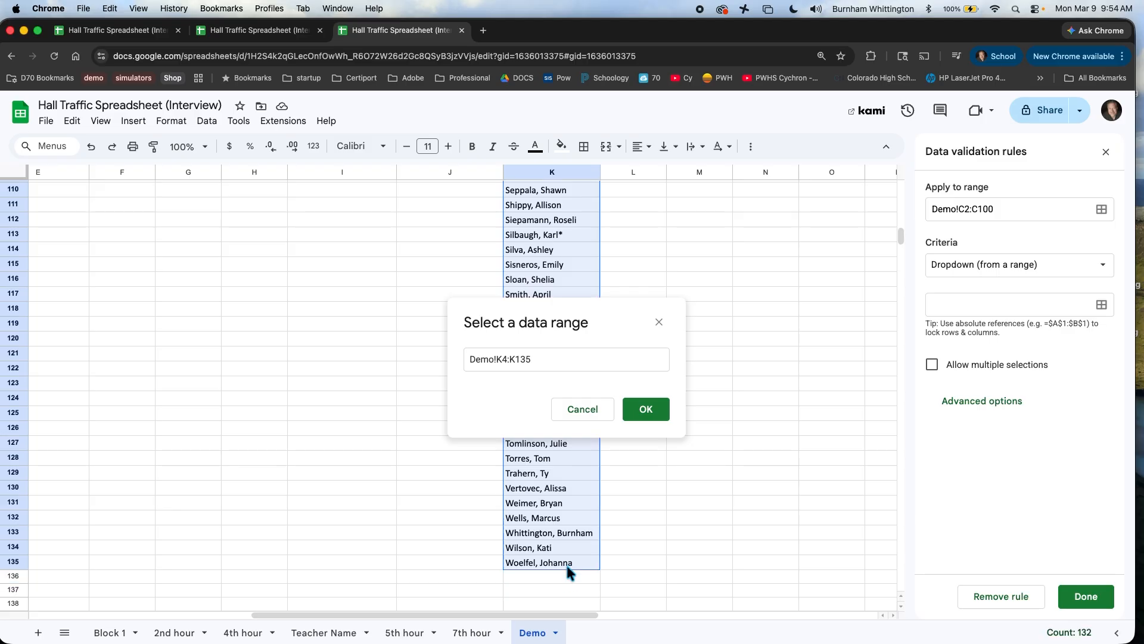
pyautogui.click(656, 415)
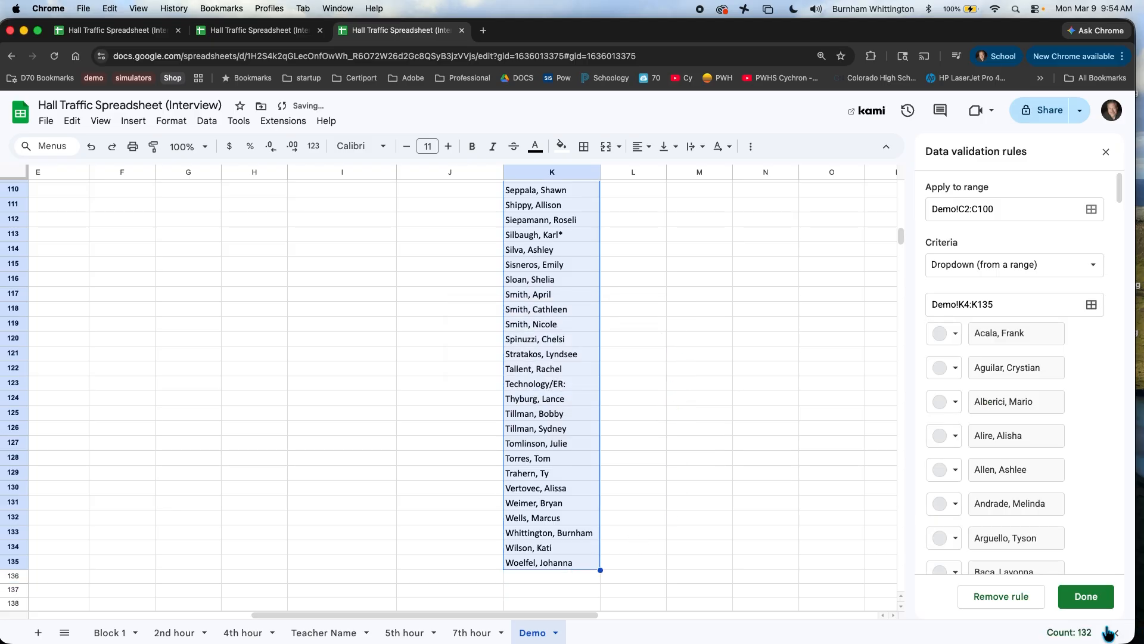
pyautogui.click(1084, 598)
pyautogui.moveTo(422, 613); pyautogui.dragTo(7, 624)
pyautogui.scroll(20, 256, 405)
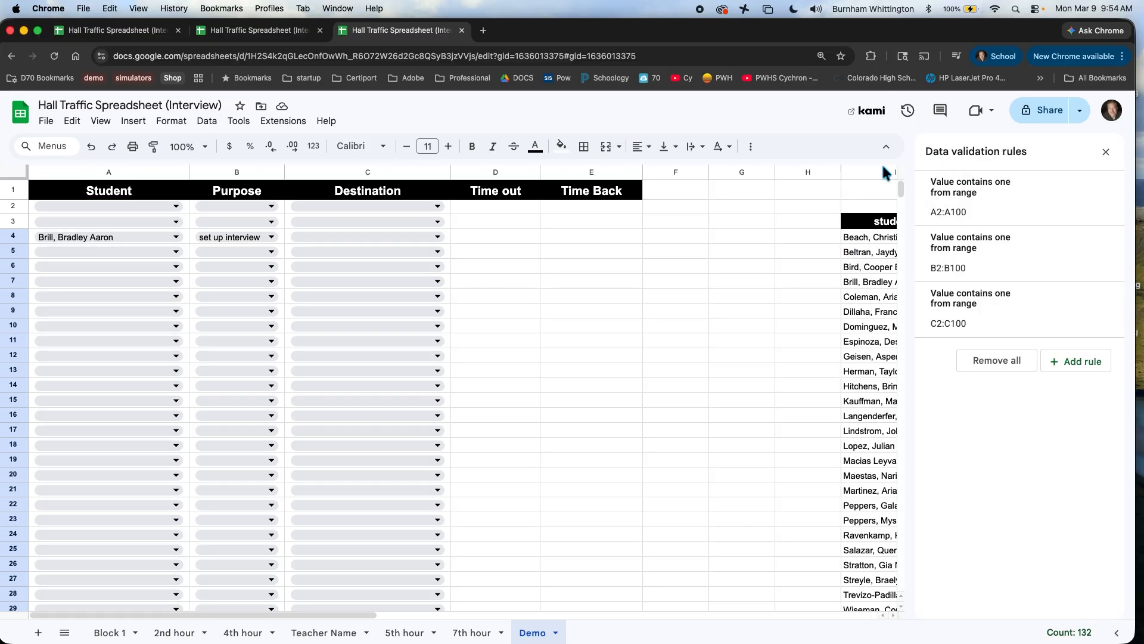
# Step: Set C3's Destination dropdown to the matching staff member
pyautogui.click(339, 222)
pyautogui.write('wo')
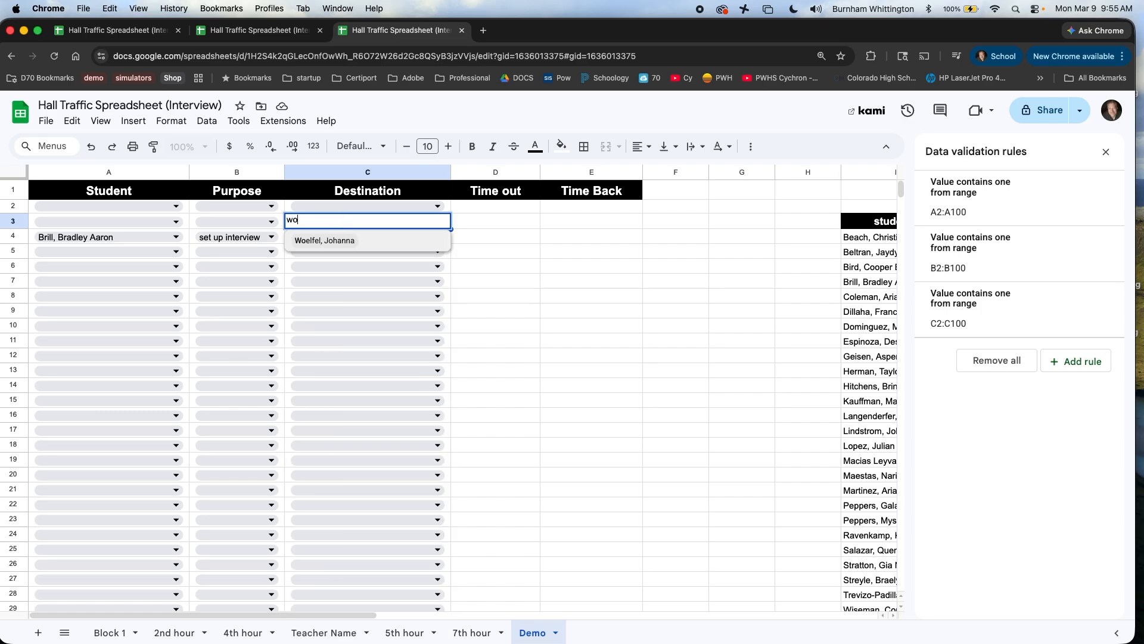
pyautogui.press('Return')
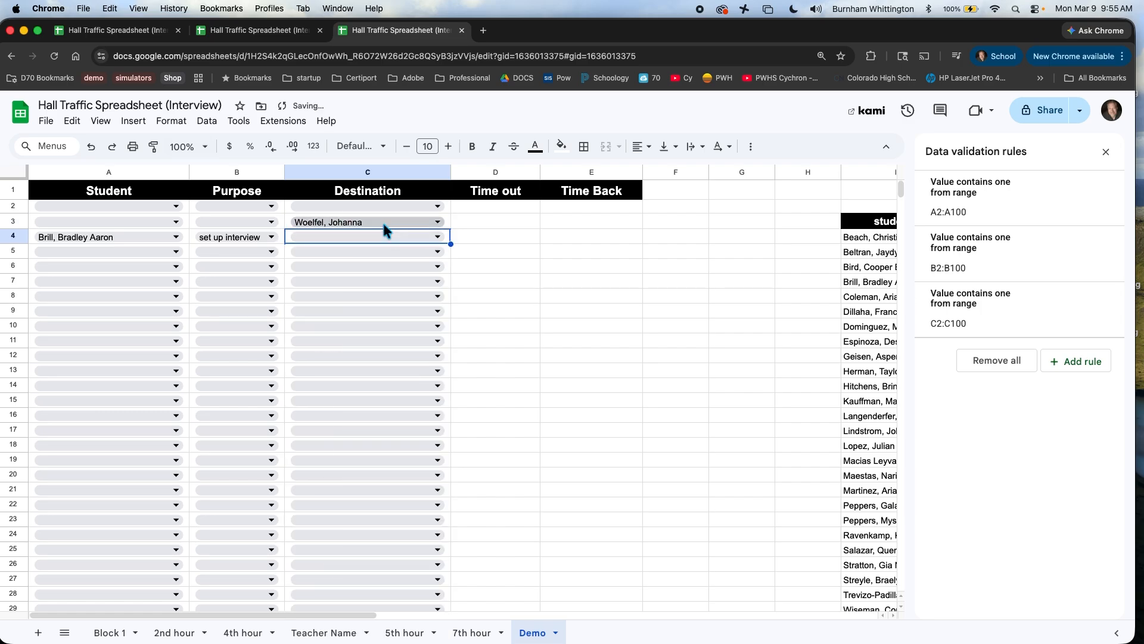
# Step: Stamp the current time, 9:55:14 AM, into Time out cell D3 using Cmd+Shift+;
pyautogui.click(487, 228)
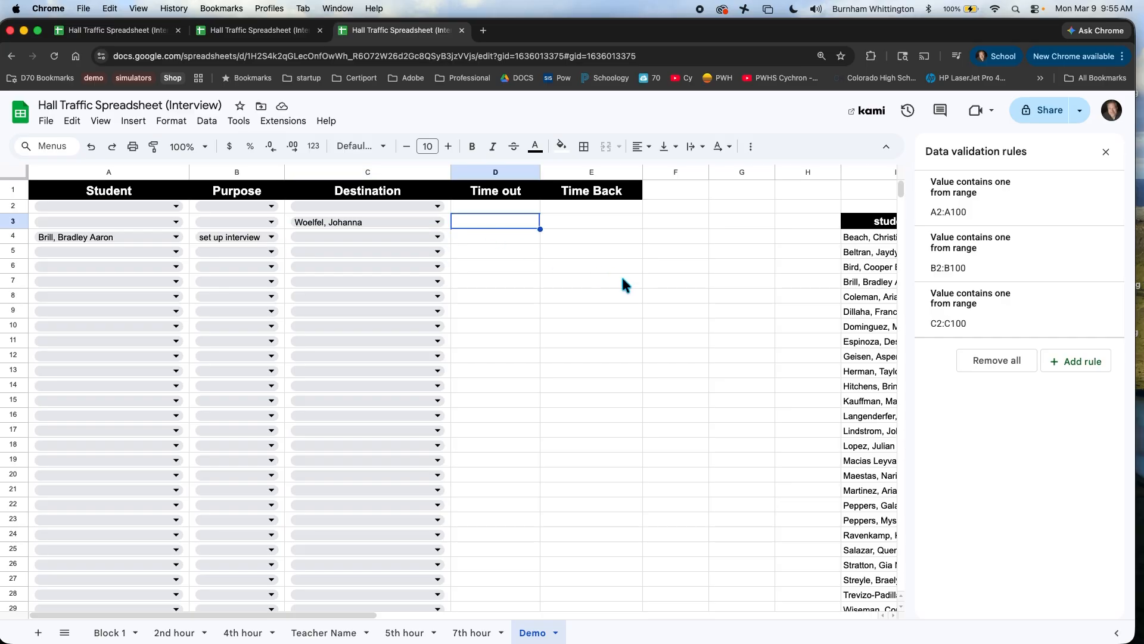
pyautogui.press('super+shift+semicolon')
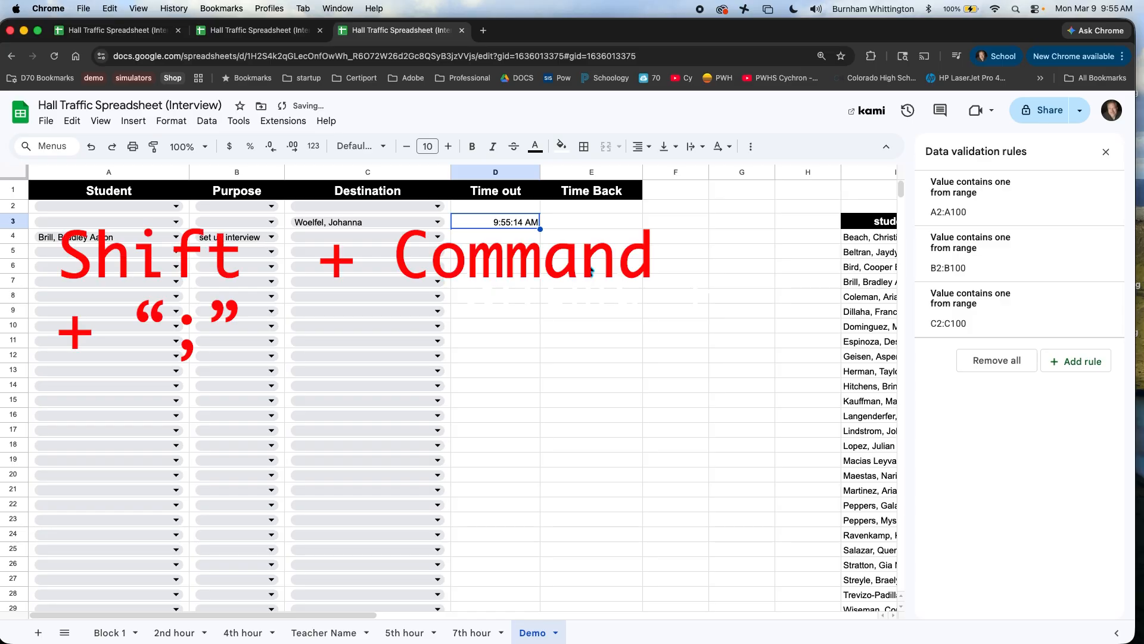
pyautogui.click(691, 314)
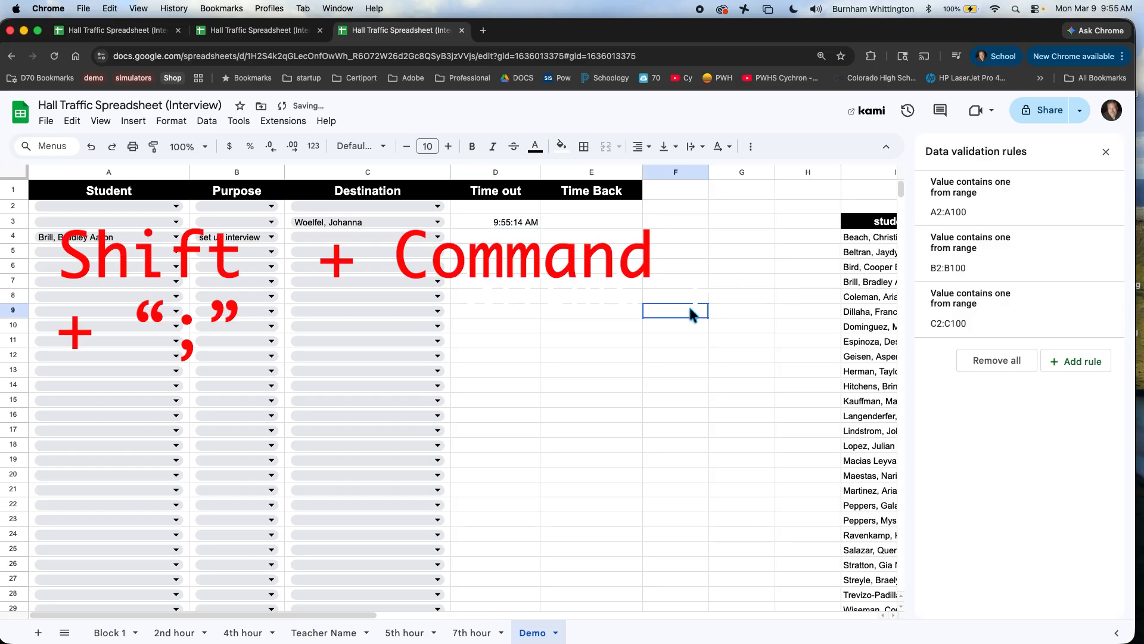